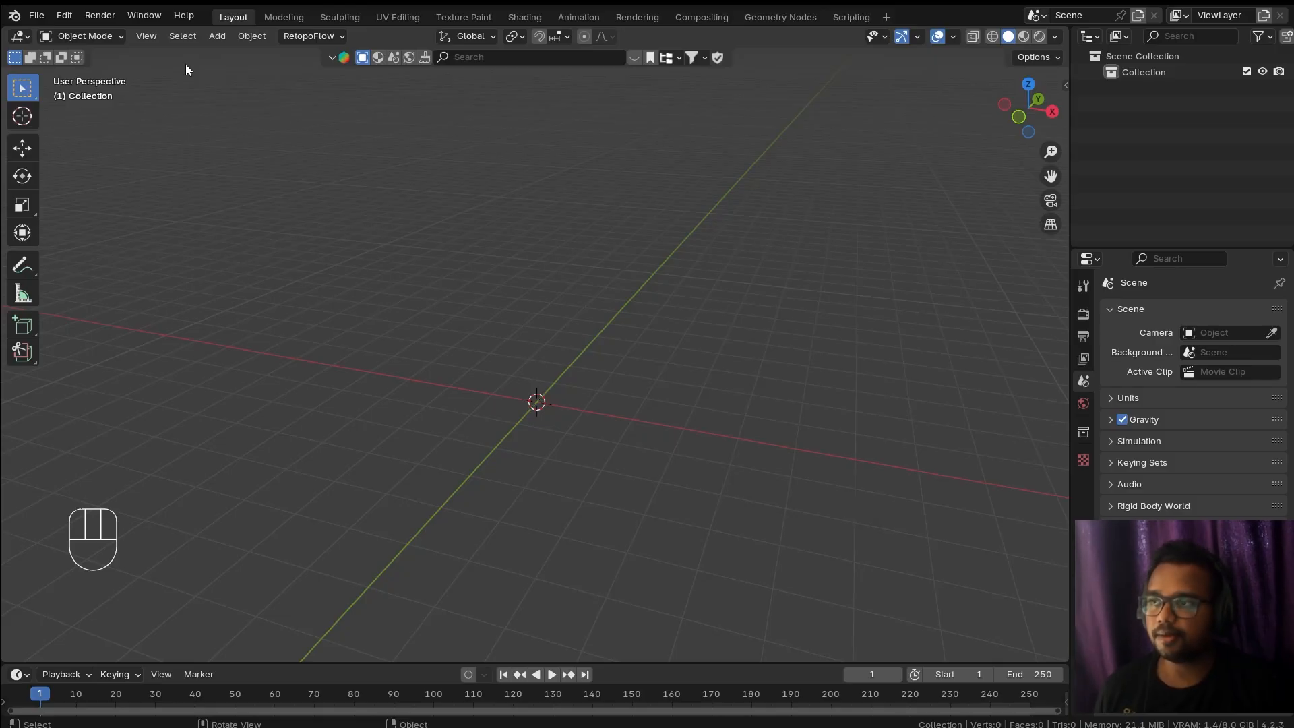
Step: Open the preferences and view the installed and available extensions
click(68, 17)
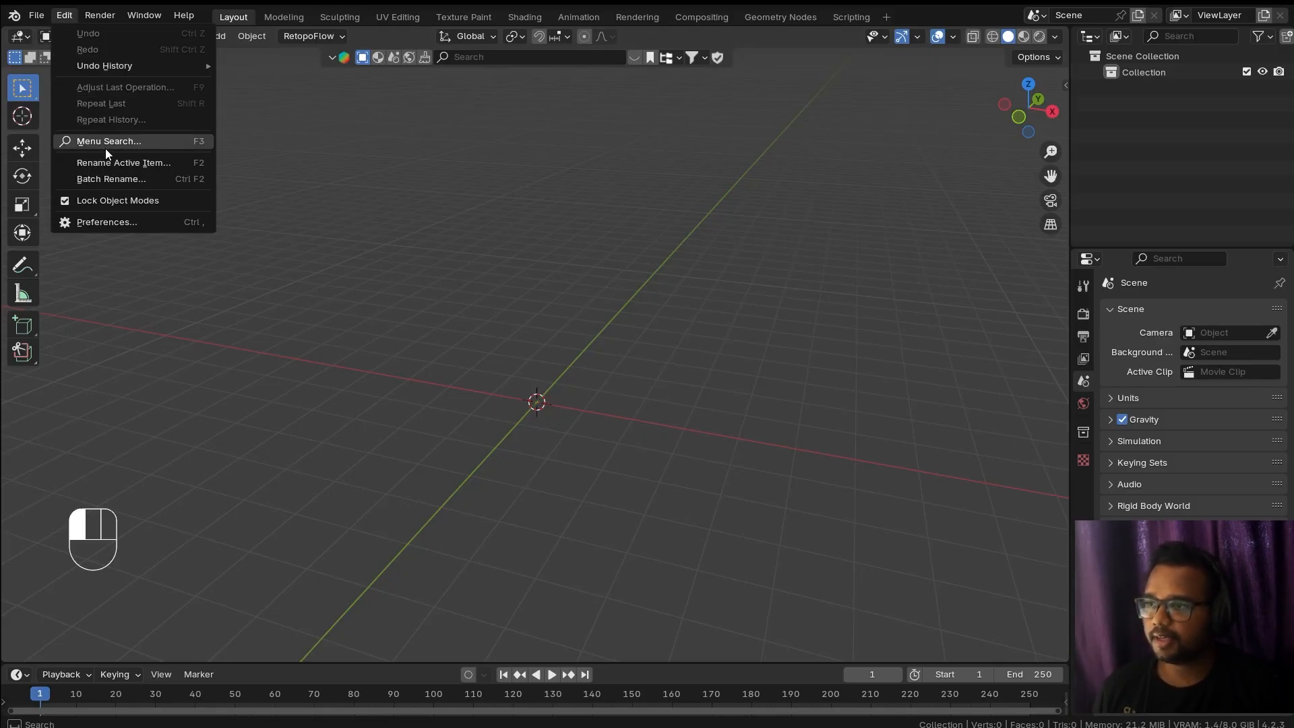
click(129, 222)
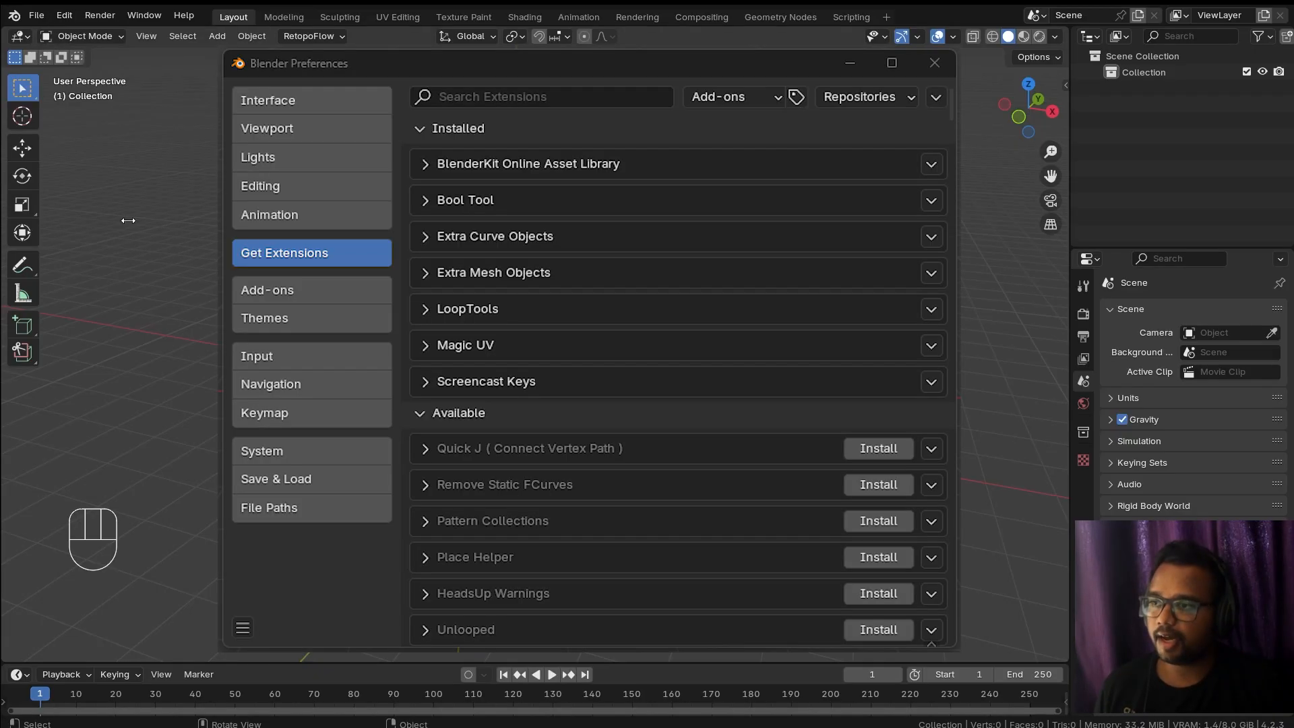
click(61, 19)
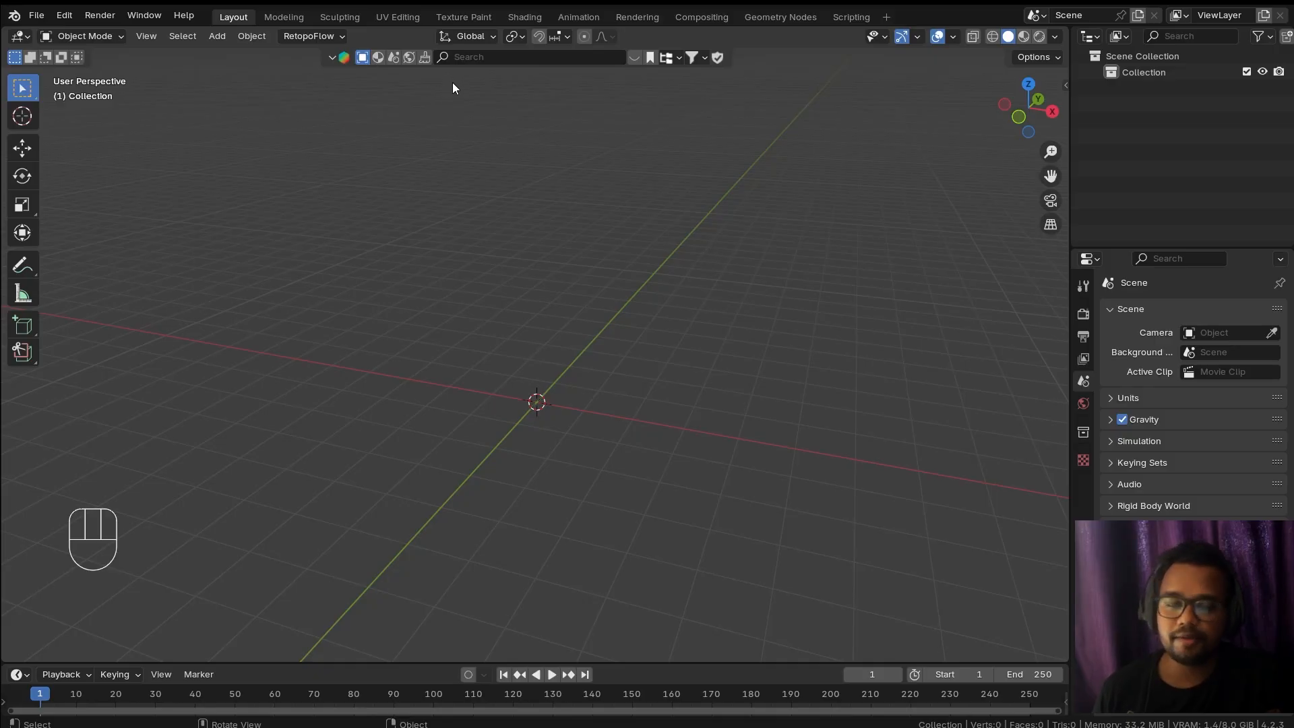
Step: Show the BlenderKit asset bar and browse through several pages of its 3D models
click(364, 58)
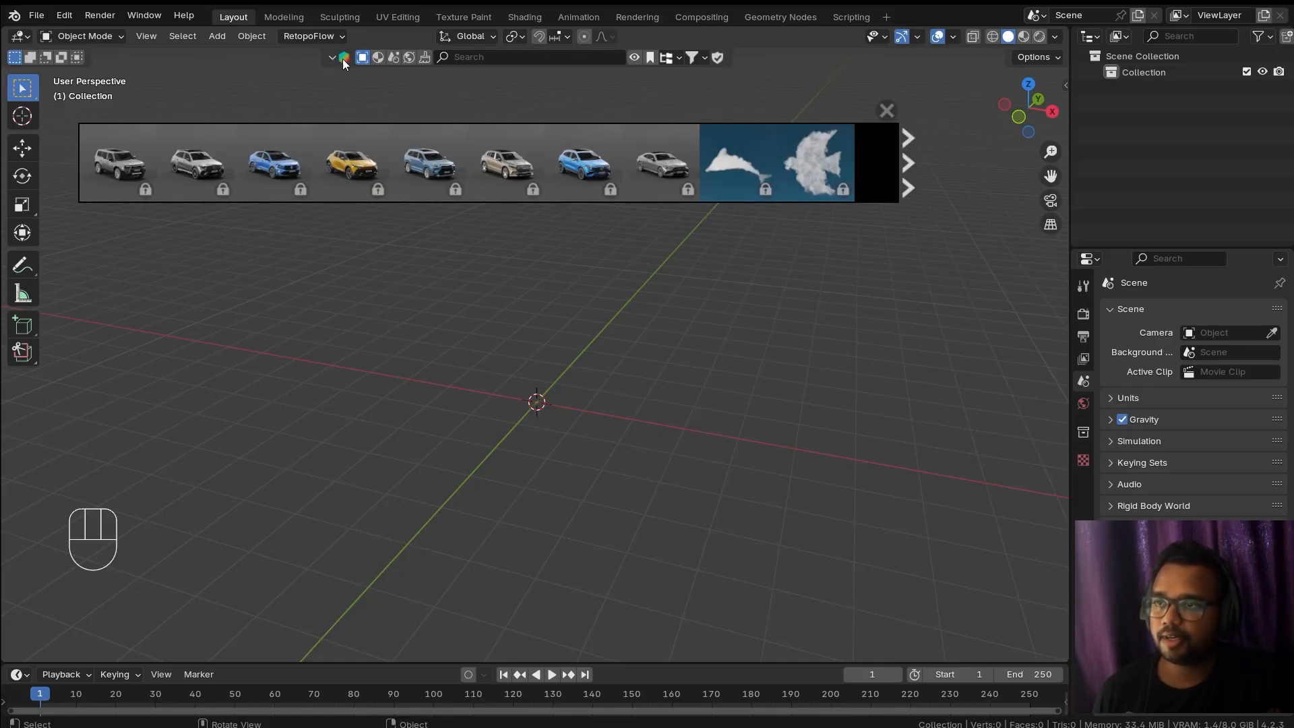
mouse_move(185, 168)
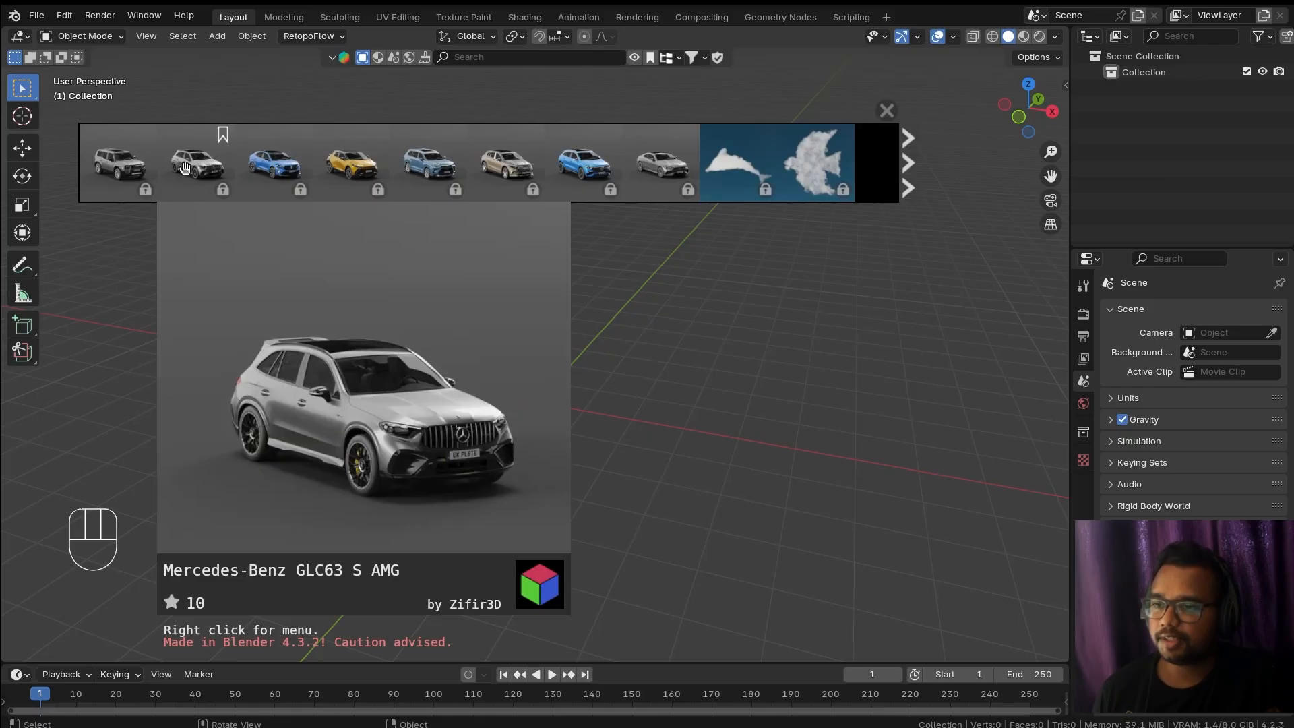
click(906, 173)
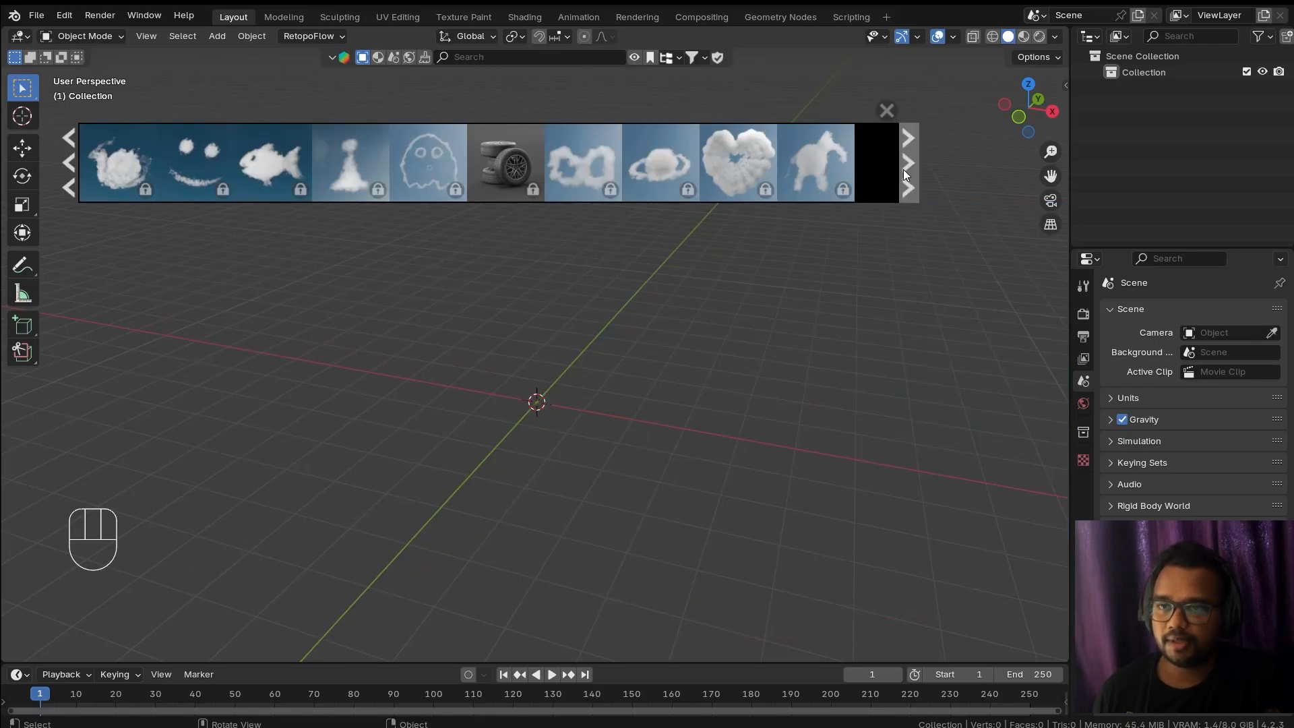
click(905, 173)
click(905, 173)
click(905, 173)
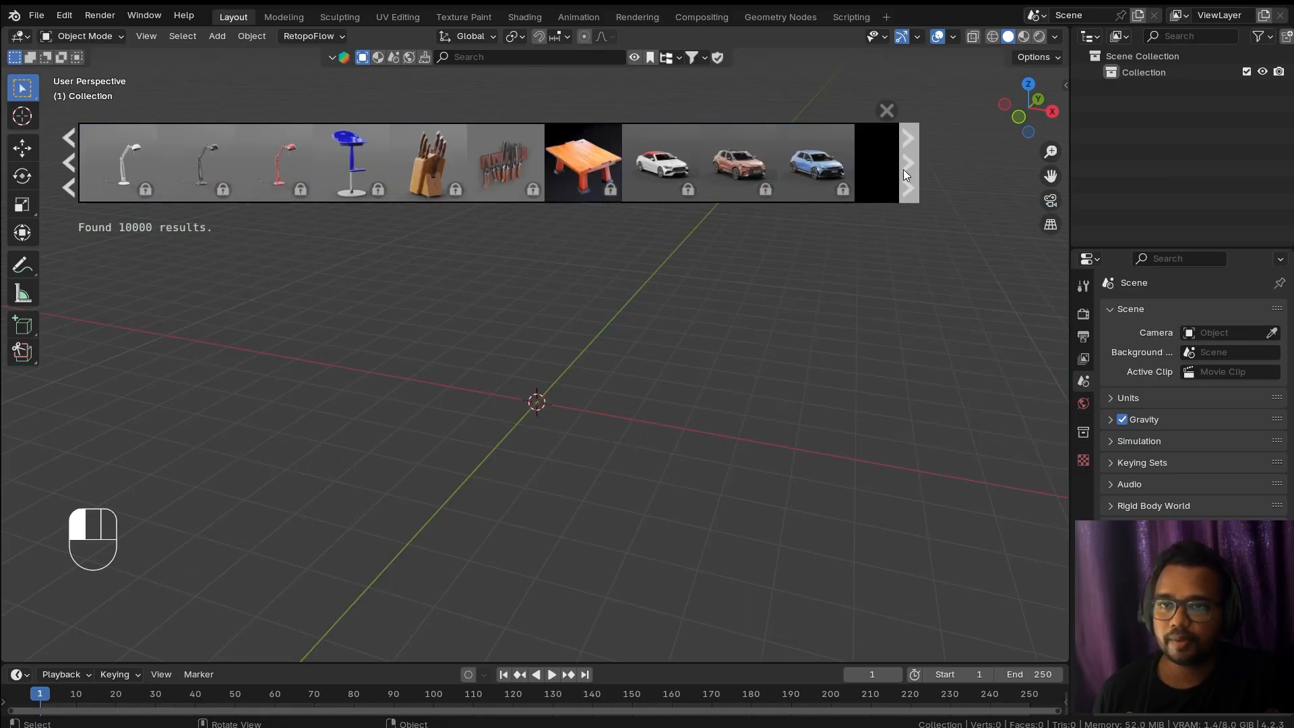
click(905, 173)
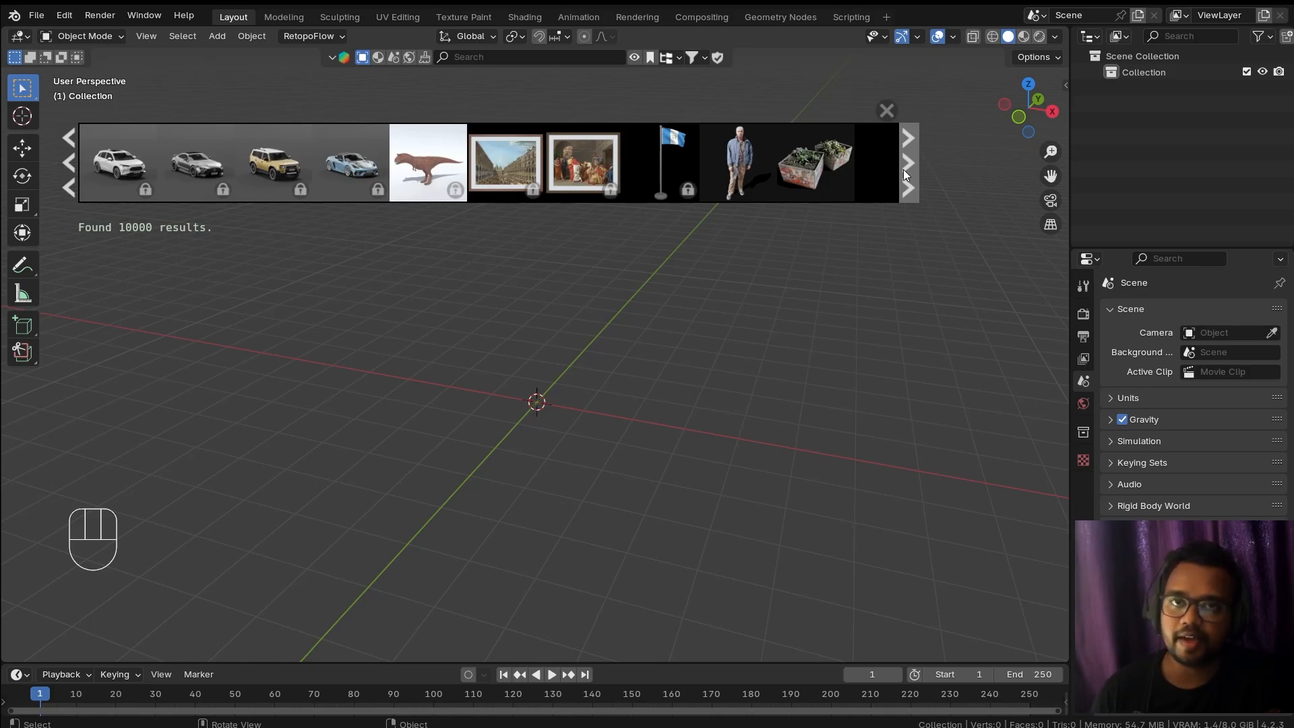
click(905, 172)
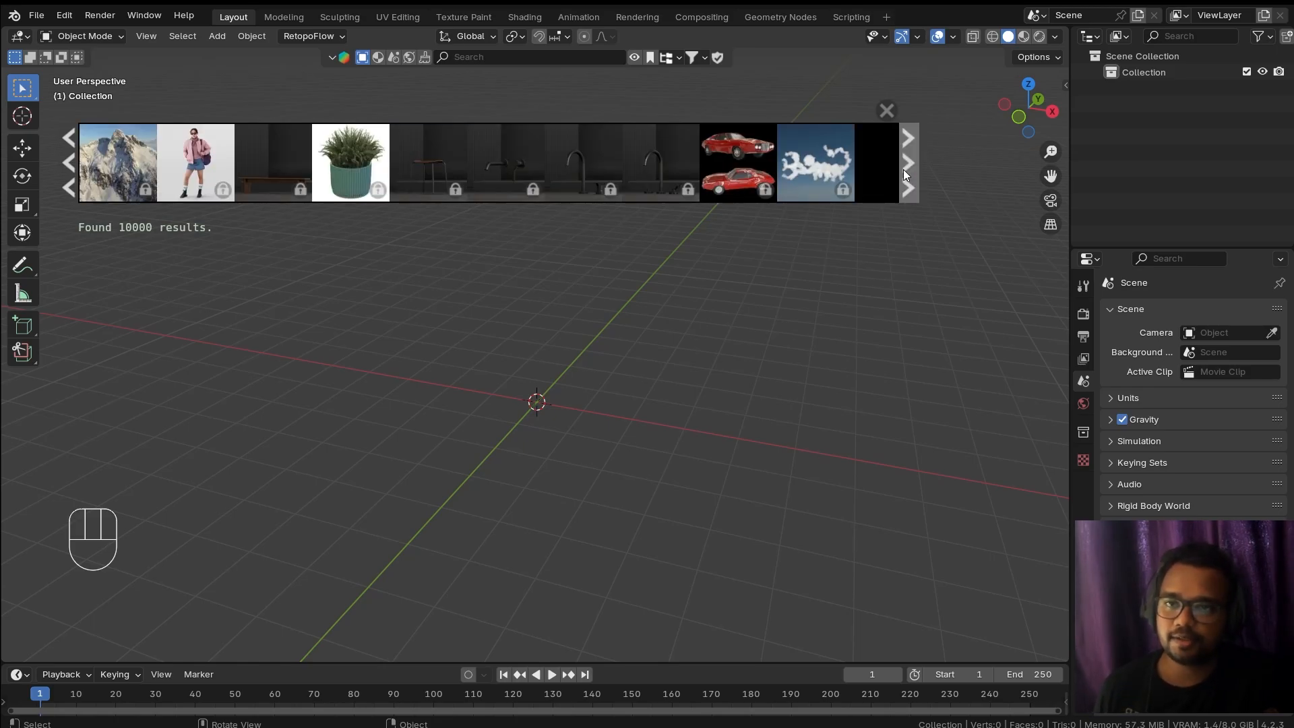
Step: Switch the BlenderKit asset bar to materials, preview the Pavement material and browse further pages
click(378, 58)
mouse_move(129, 158)
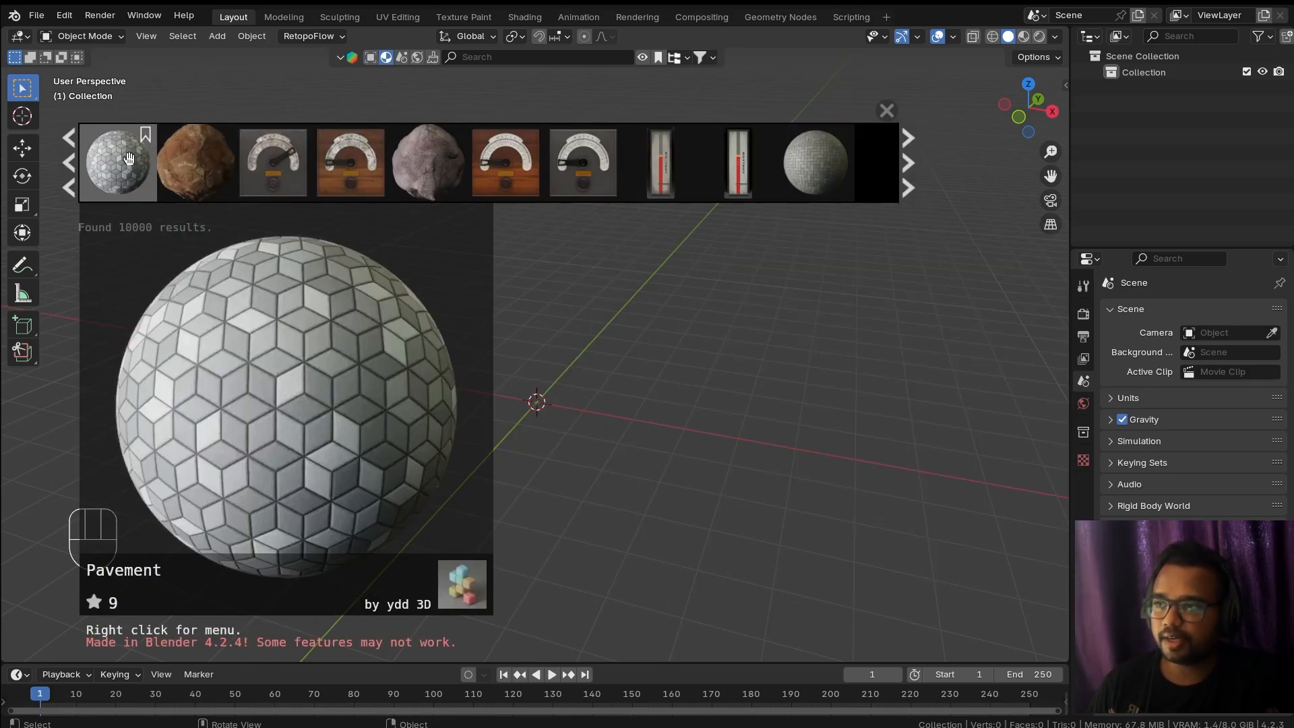
click(909, 162)
click(911, 155)
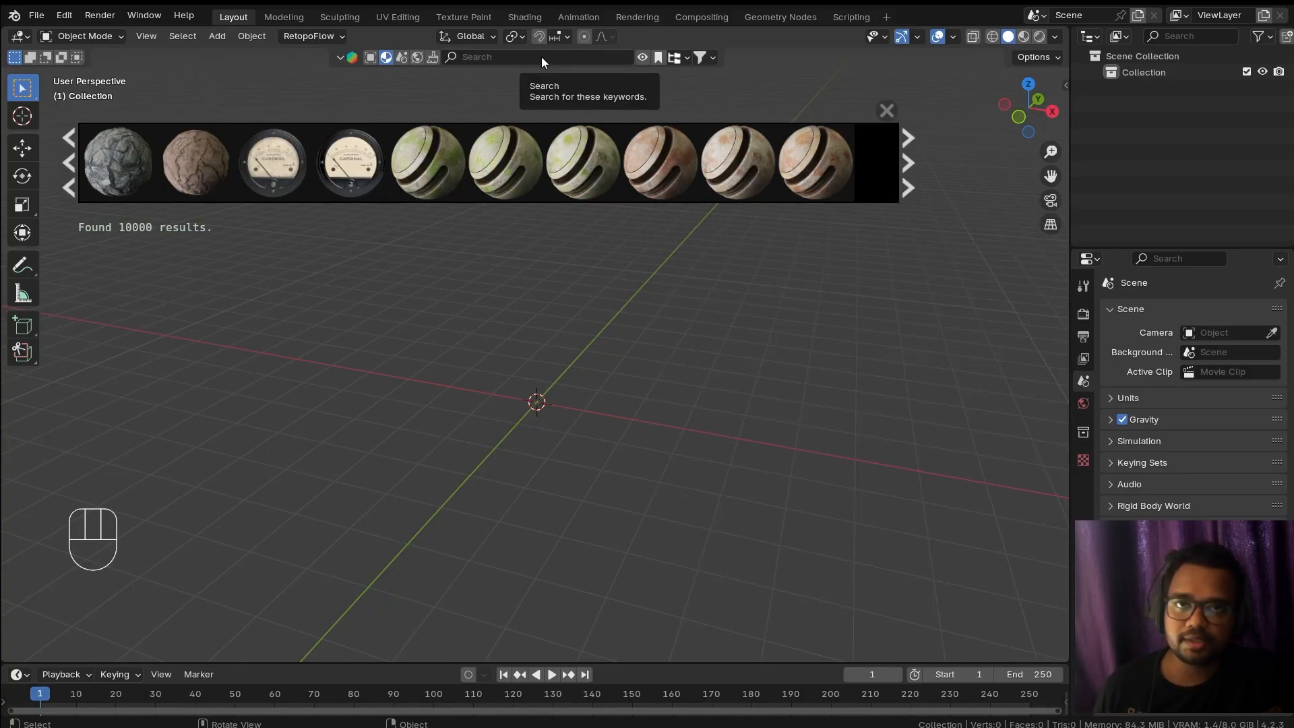
Step: Browse the BlenderKit scenes and HDRs, previewing some of the HDR environments
click(405, 60)
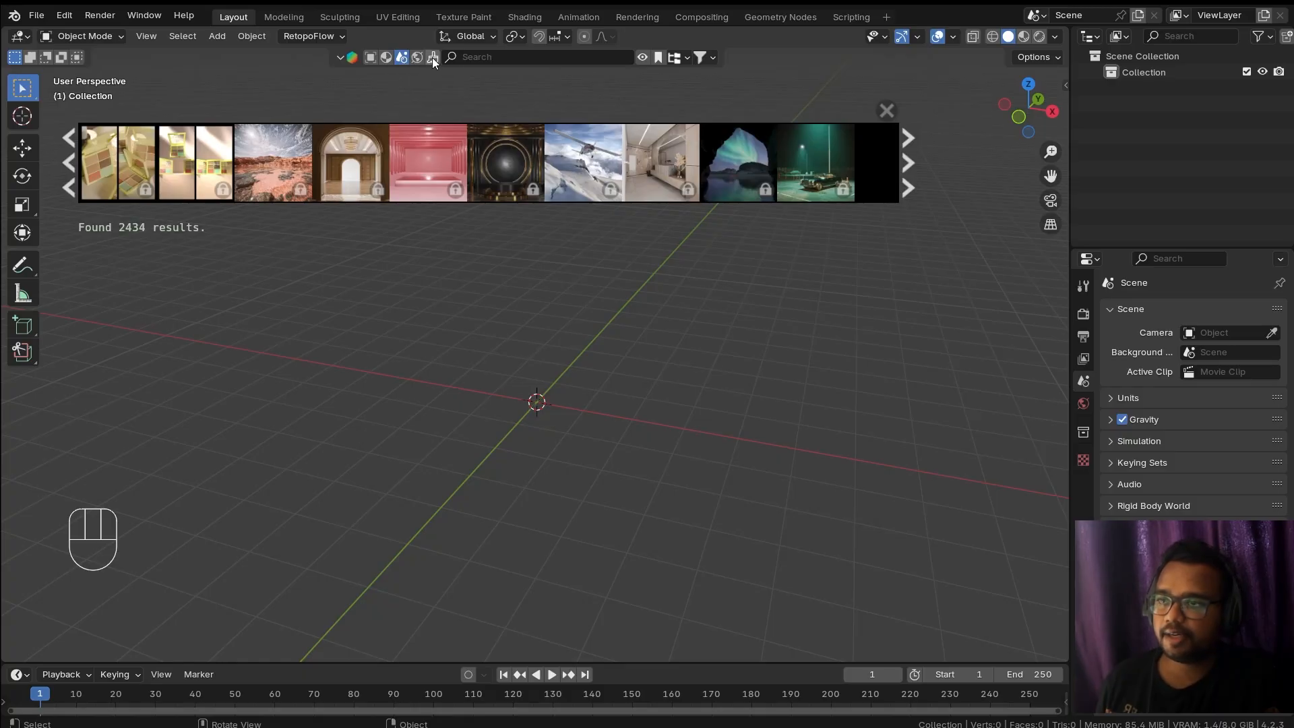
click(418, 58)
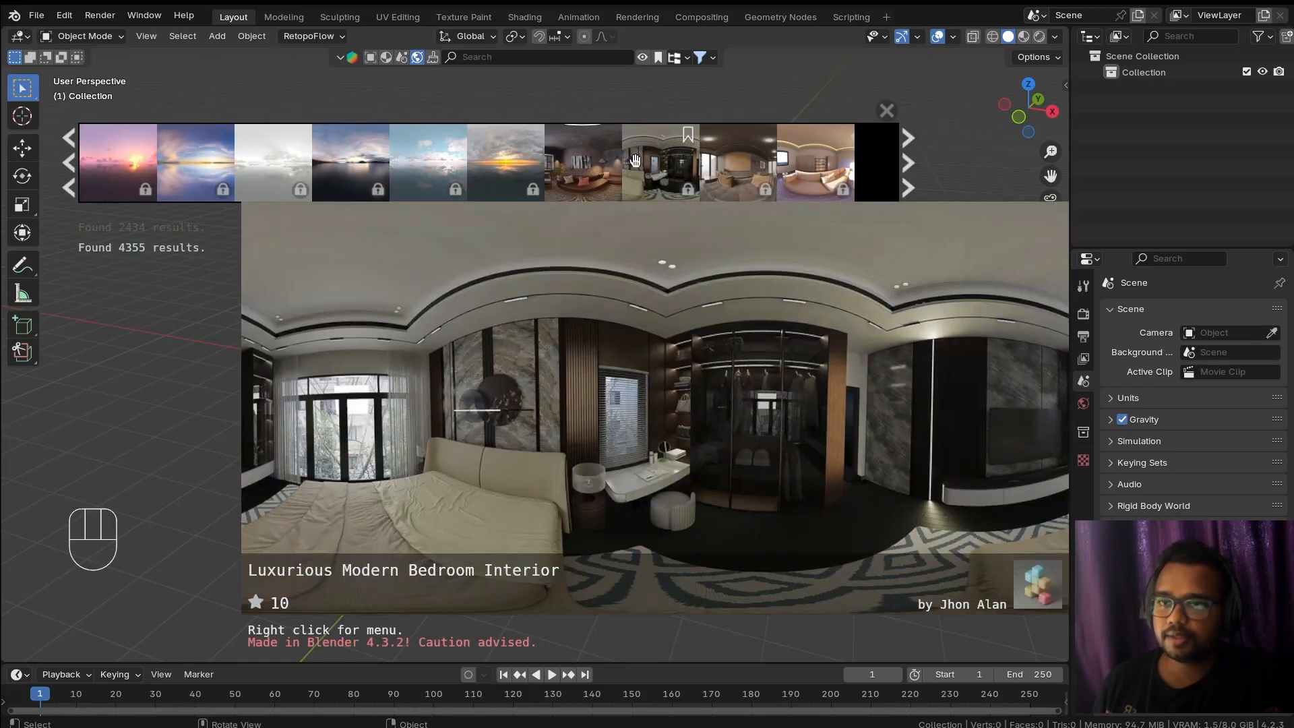
mouse_move(247, 165)
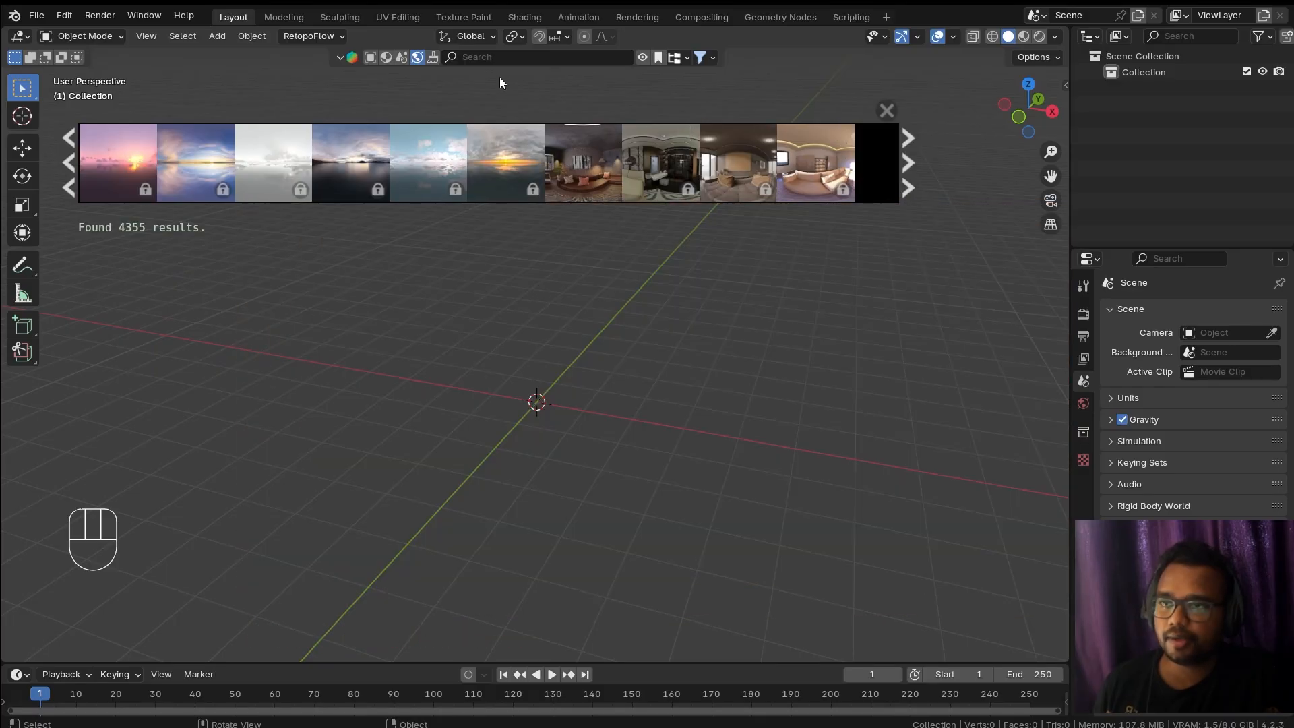
Step: Browse the BlenderKit brushes, preview a few of them and close the asset bar
click(433, 58)
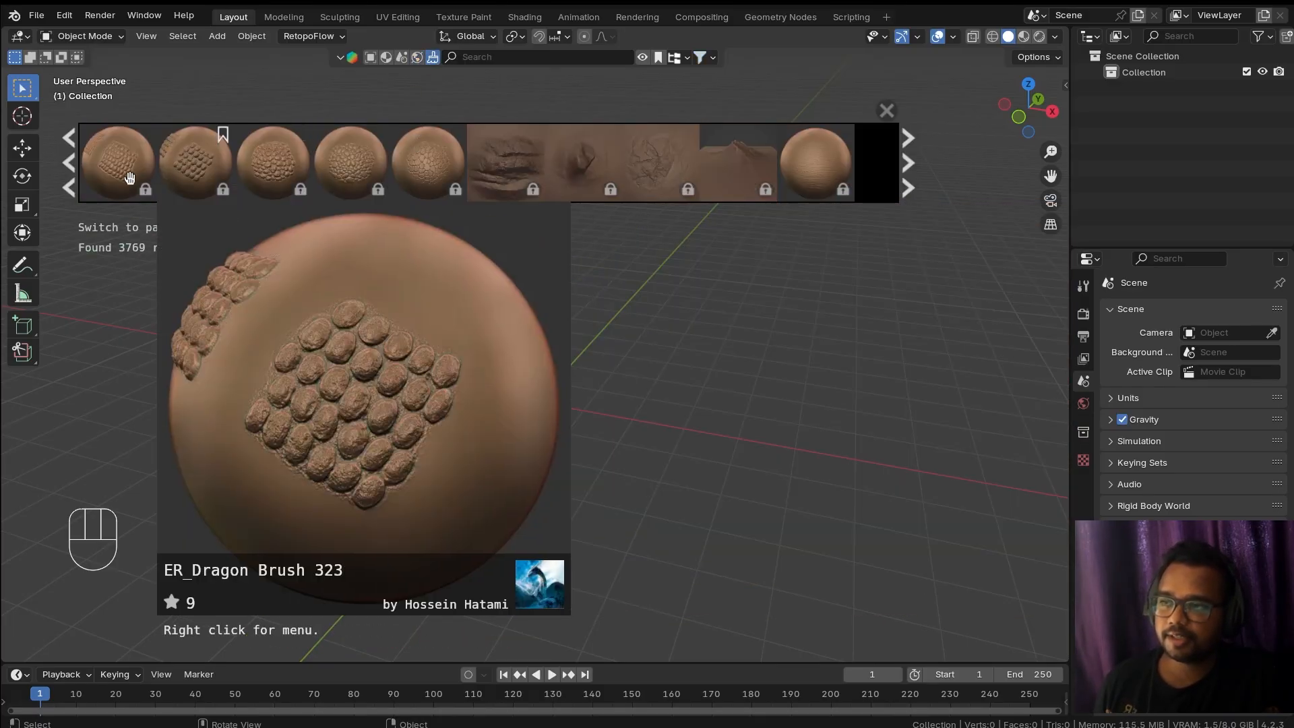
mouse_move(846, 165)
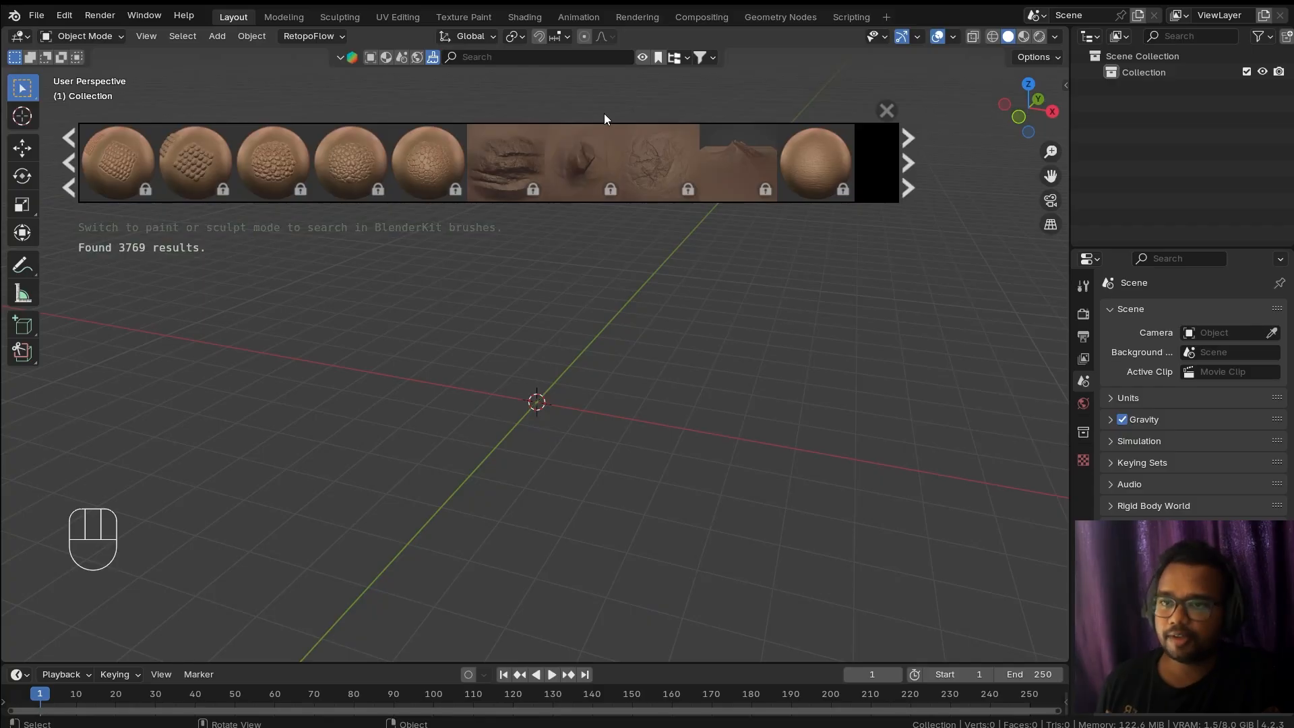
mouse_move(745, 169)
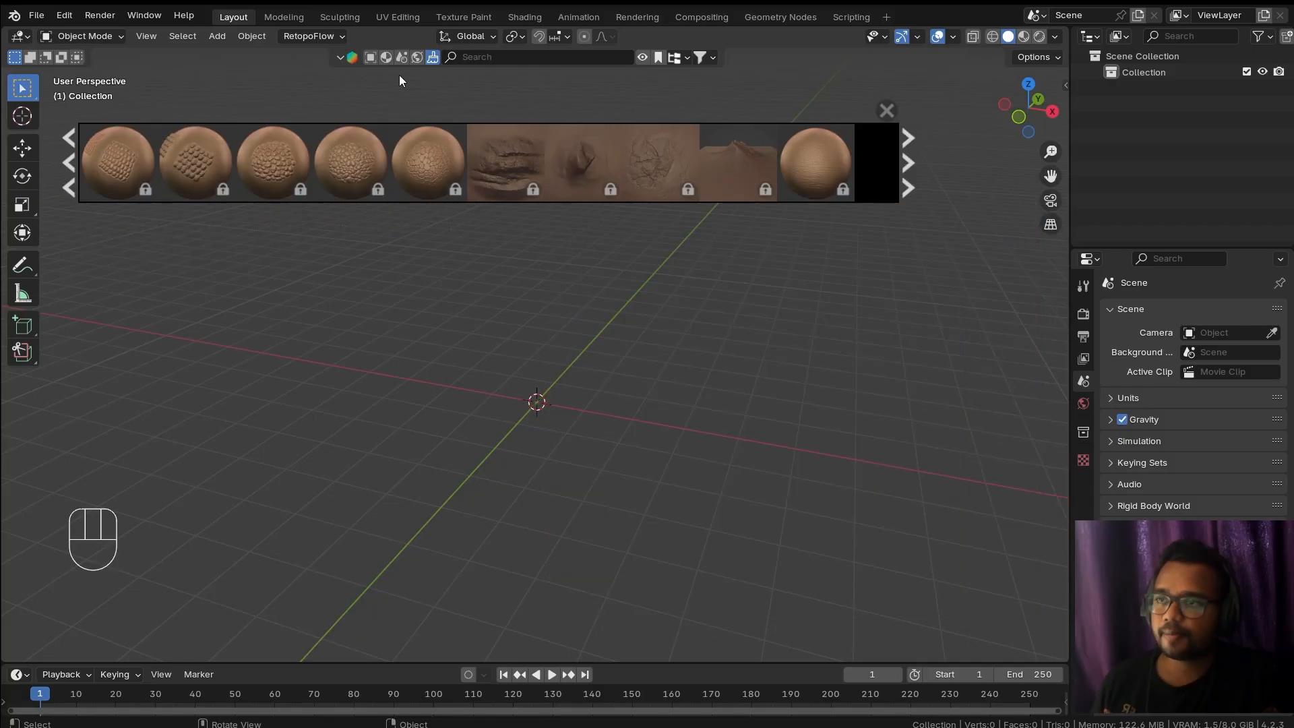
click(887, 110)
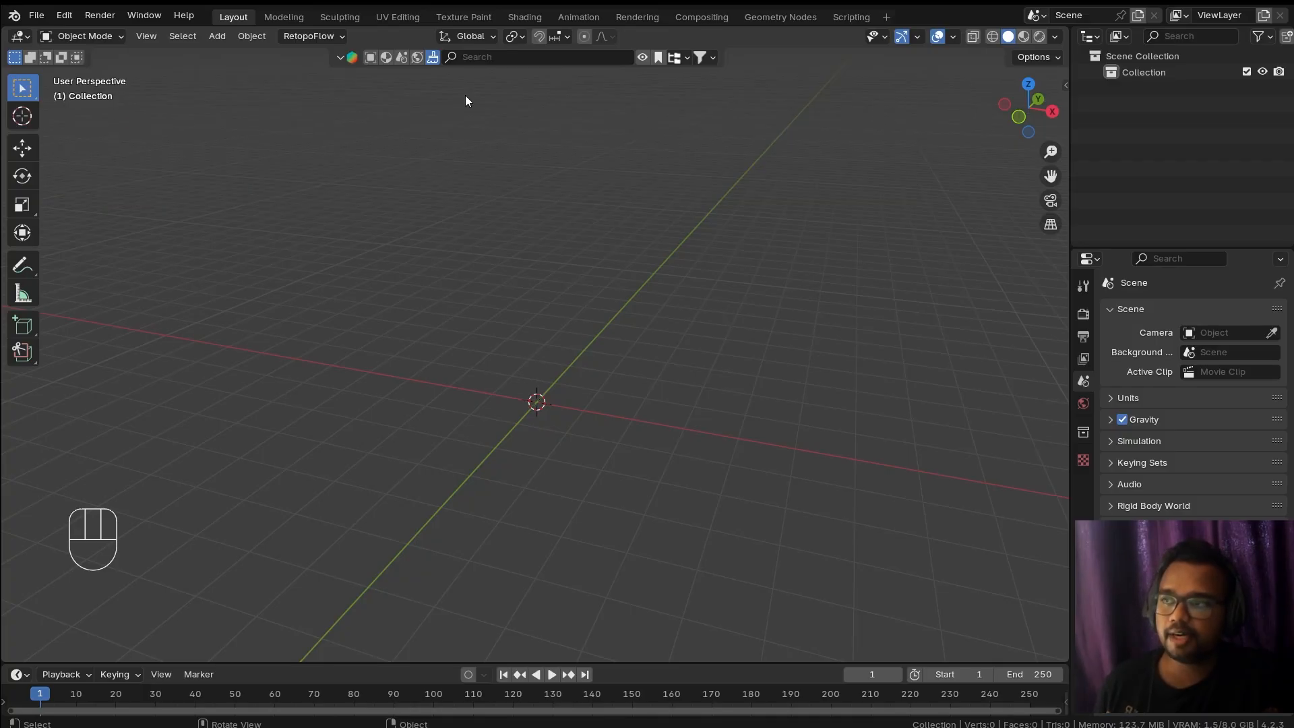
Step: Reopen the preferences and examine the extra mesh primitives available to add, such as Round Cube, Single Vert and Torus Objects
click(68, 19)
click(122, 226)
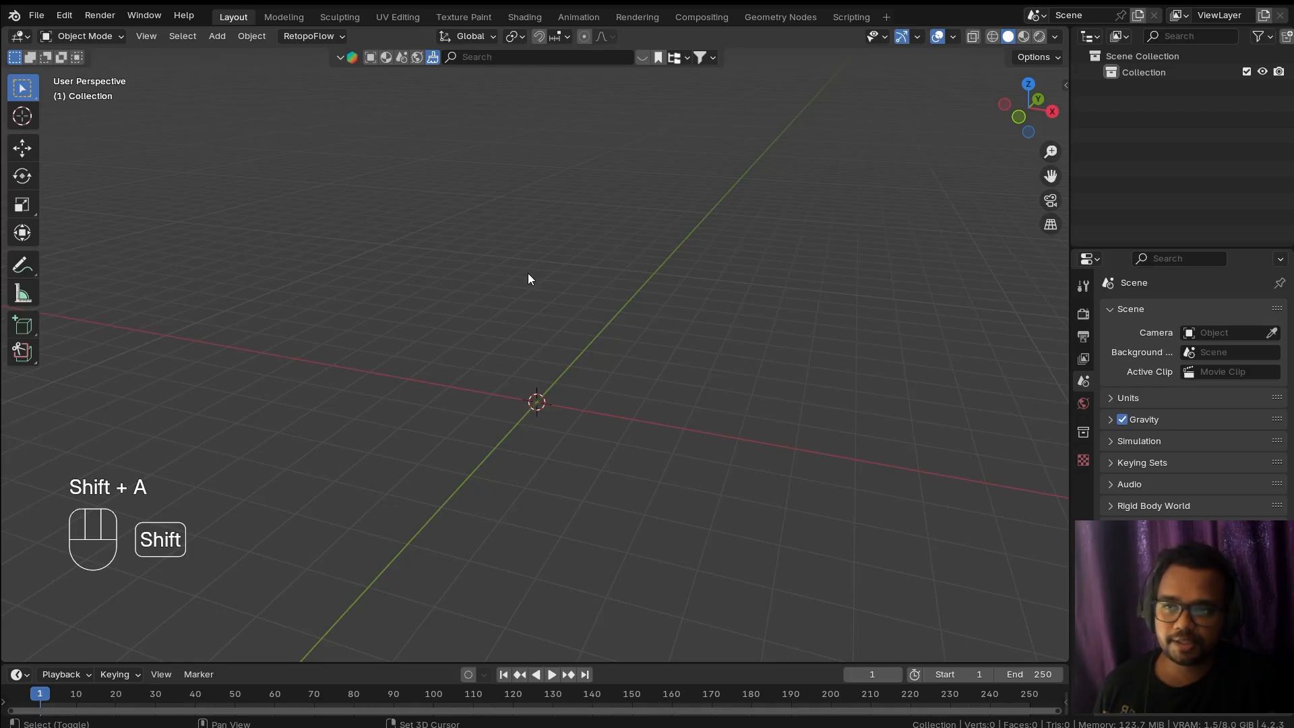
key(shift+a)
mouse_move(546, 69)
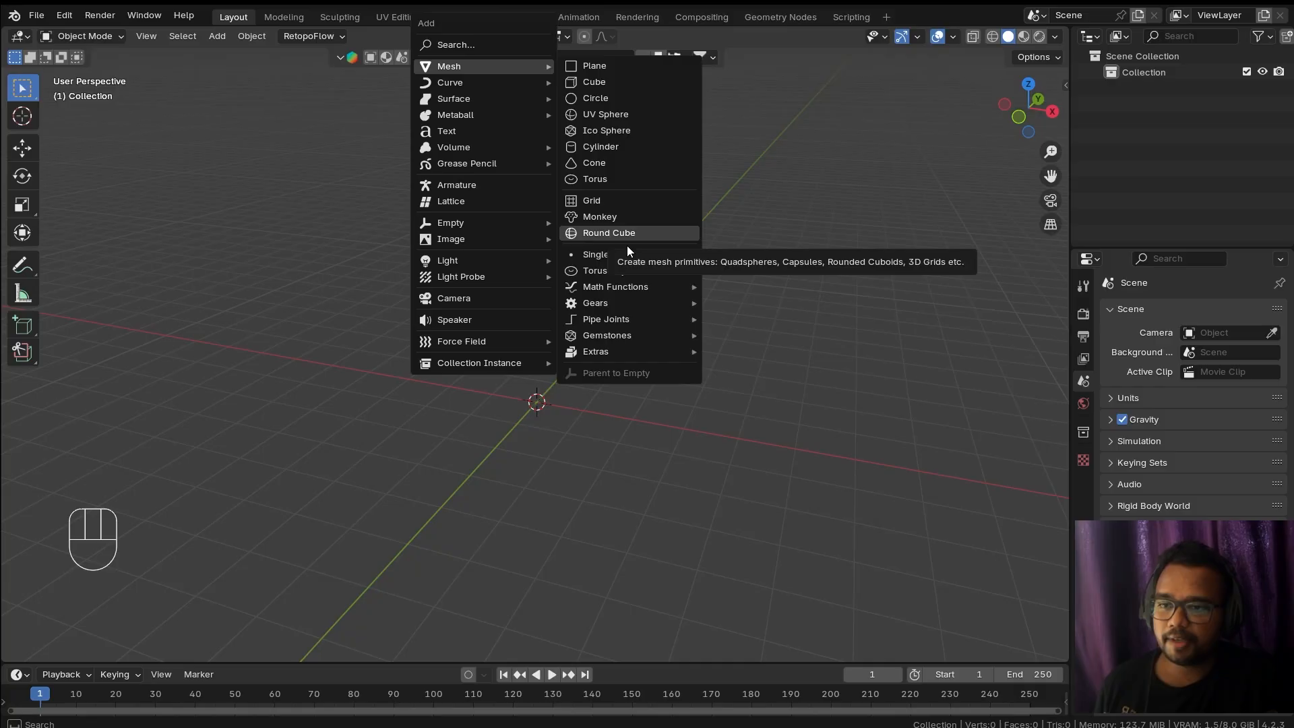
mouse_move(632, 254)
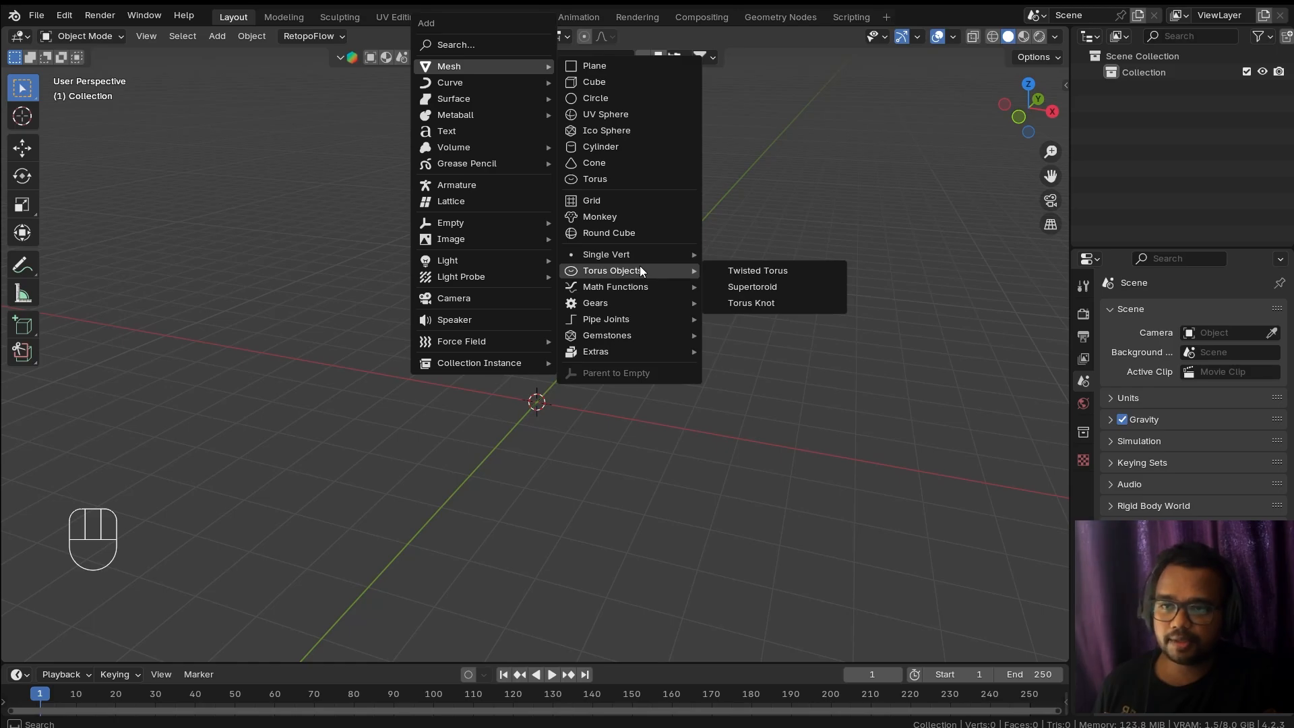
key(Escape)
Step: Examine the extra curve types available to add, such as Knots, Spirals and Simple, and revisit the preferences
key(shift+a)
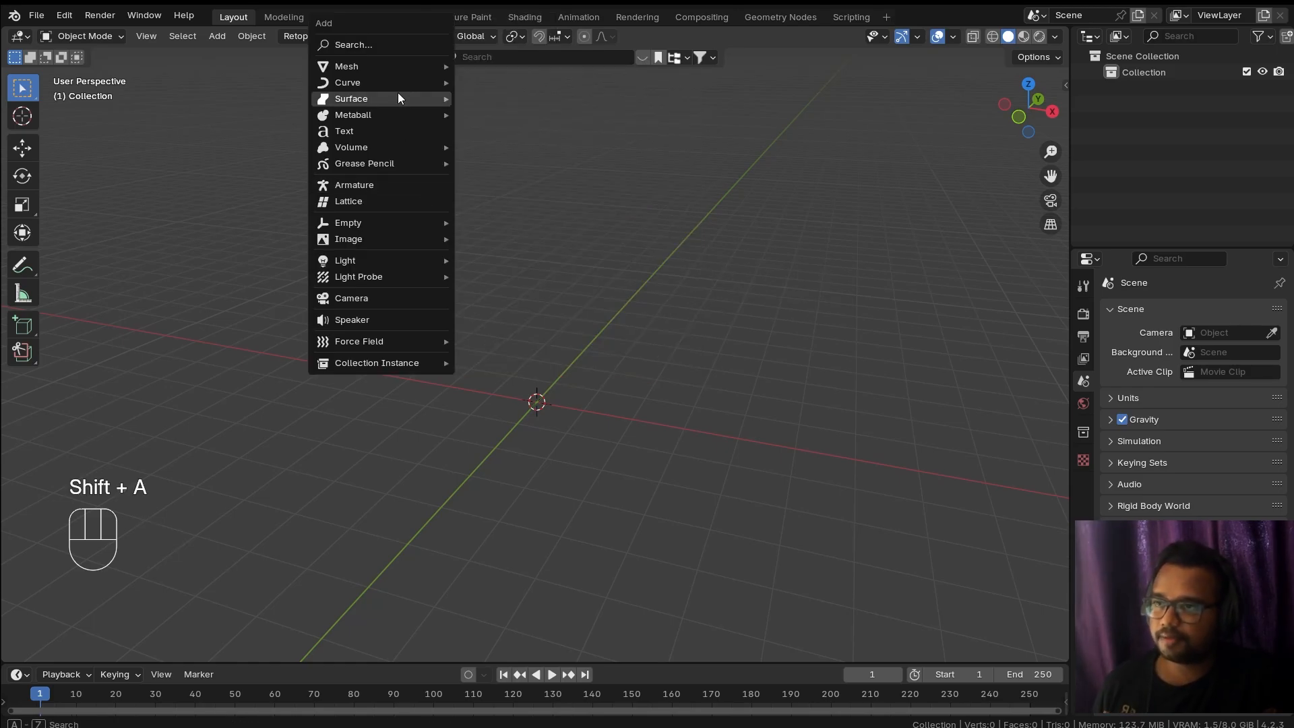
mouse_move(406, 86)
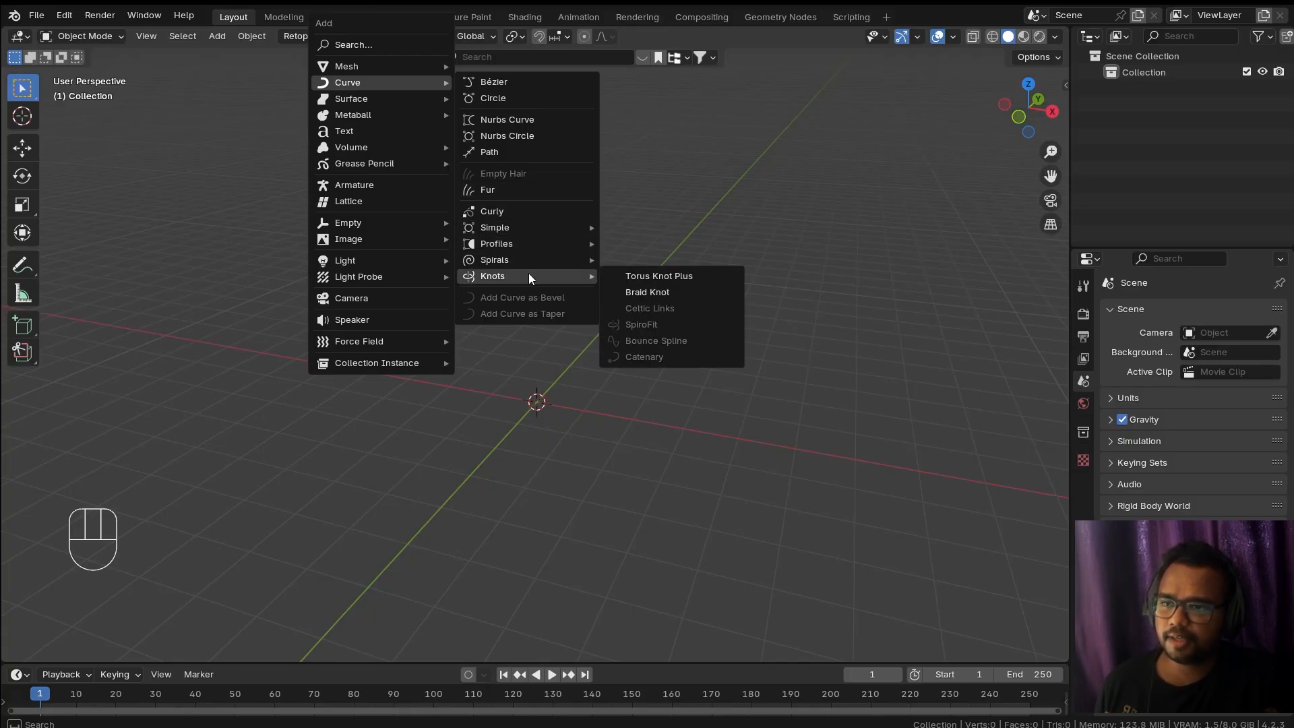
mouse_move(511, 261)
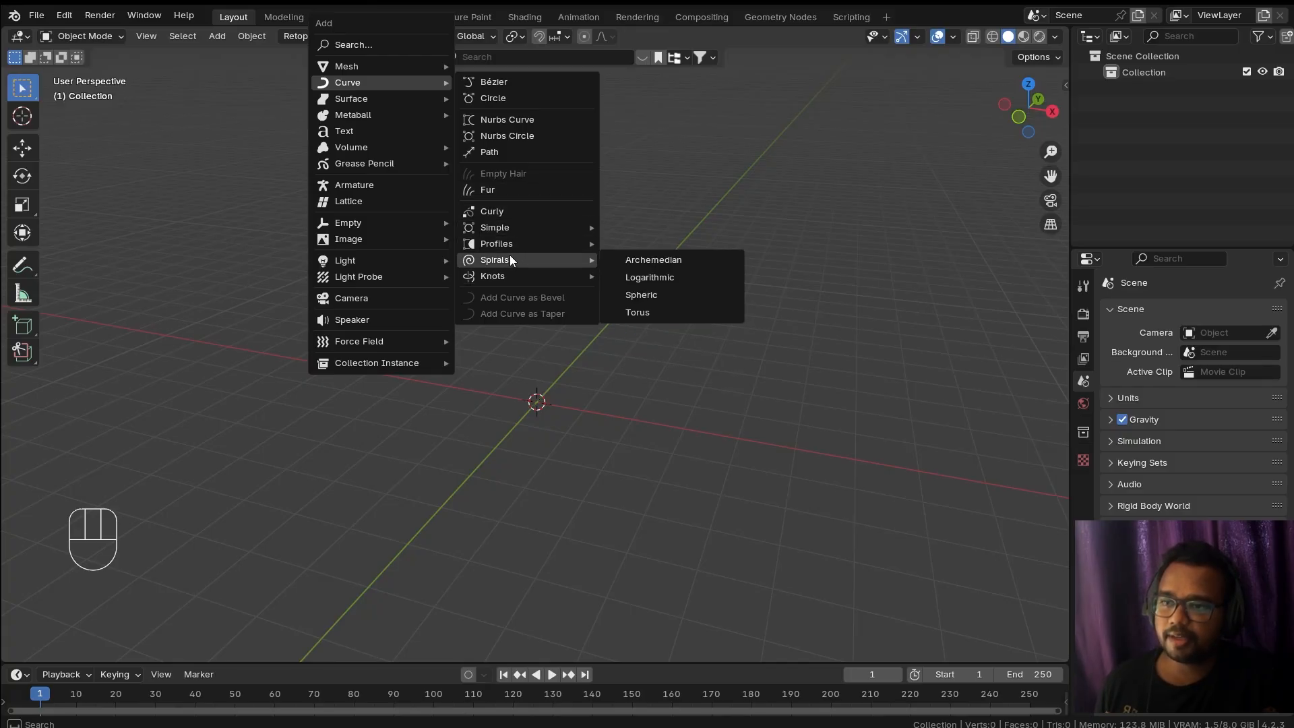
mouse_move(521, 230)
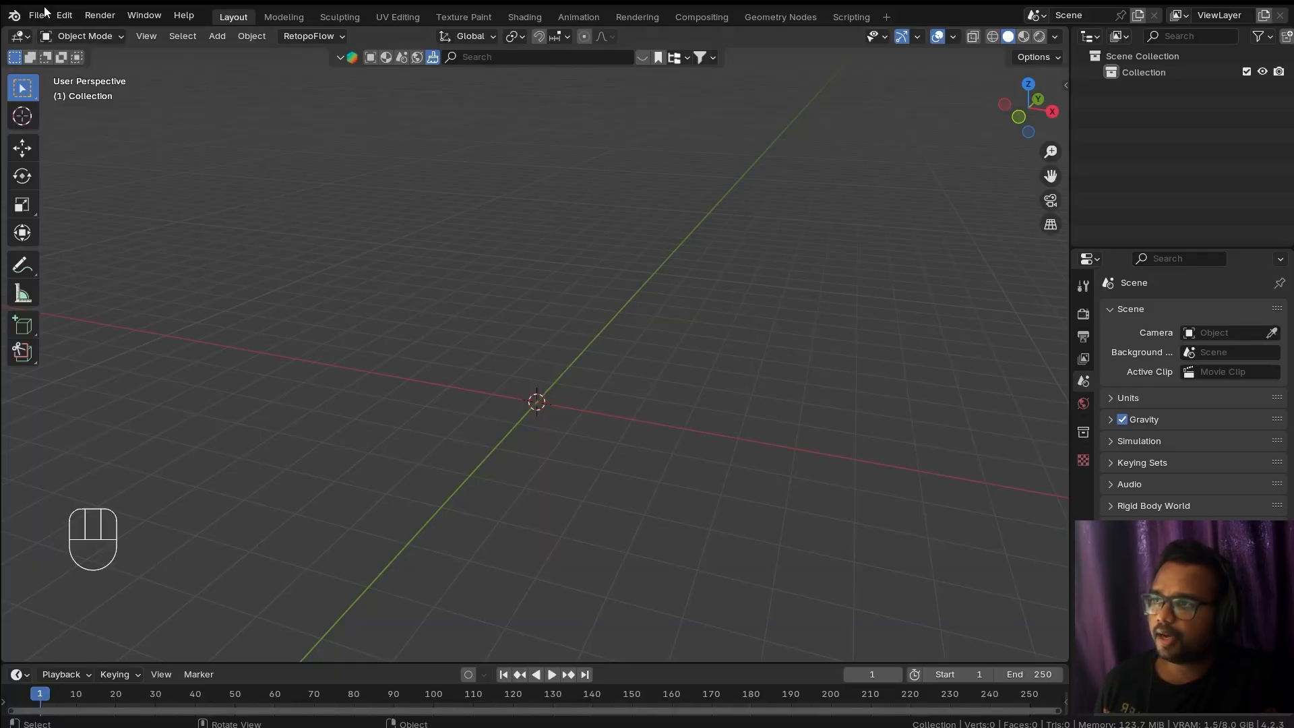
click(64, 15)
click(121, 223)
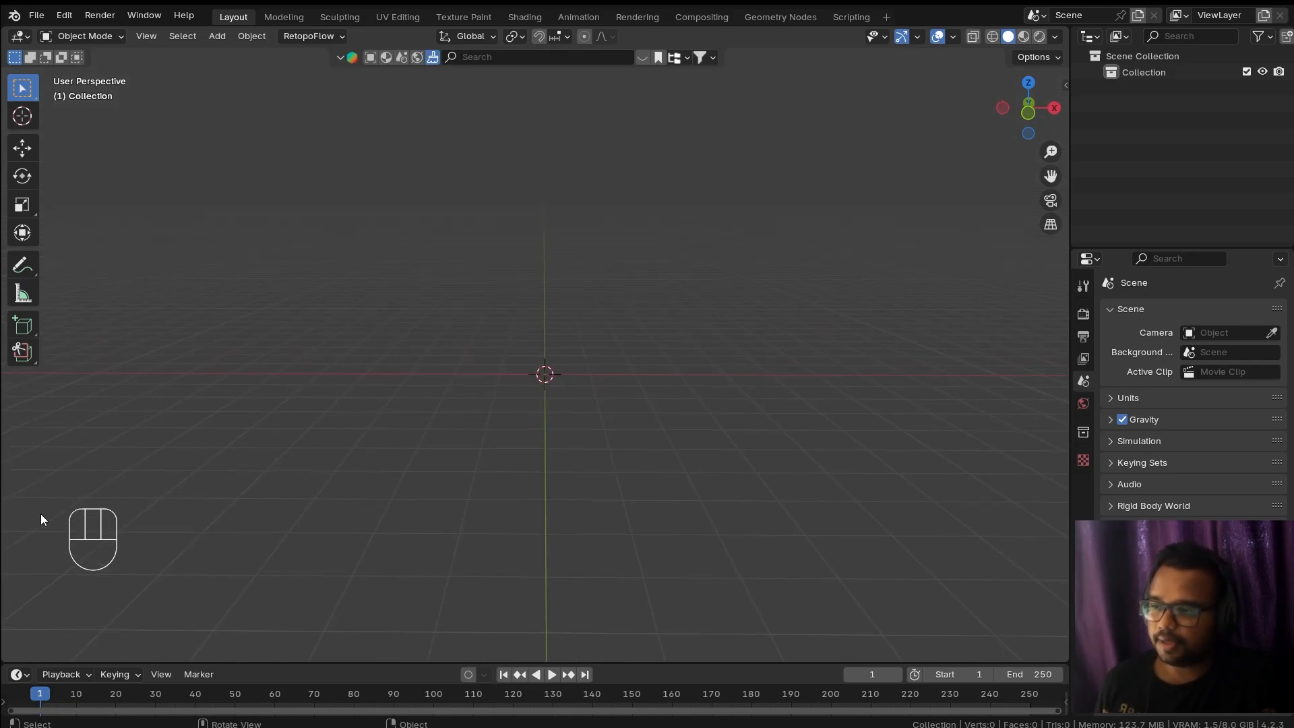
key(shift)
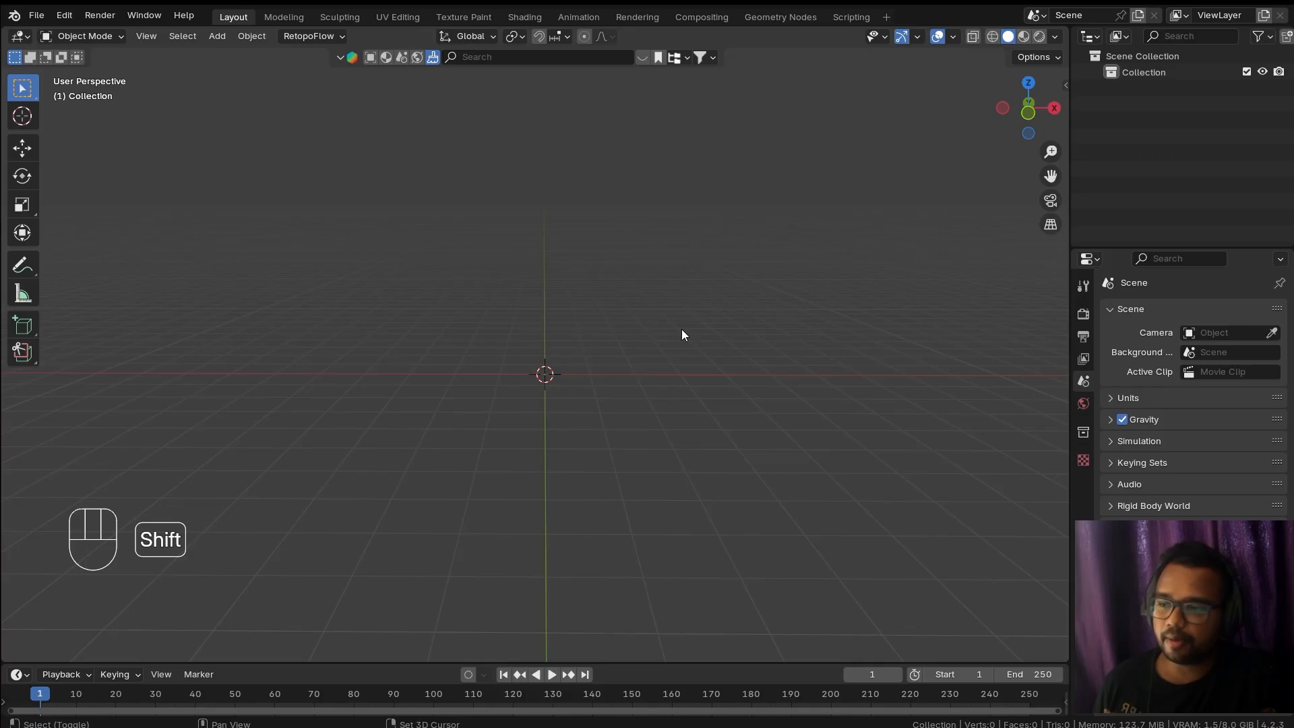
shift+middle_drag(683, 330, 640, 342)
key(ctrl)
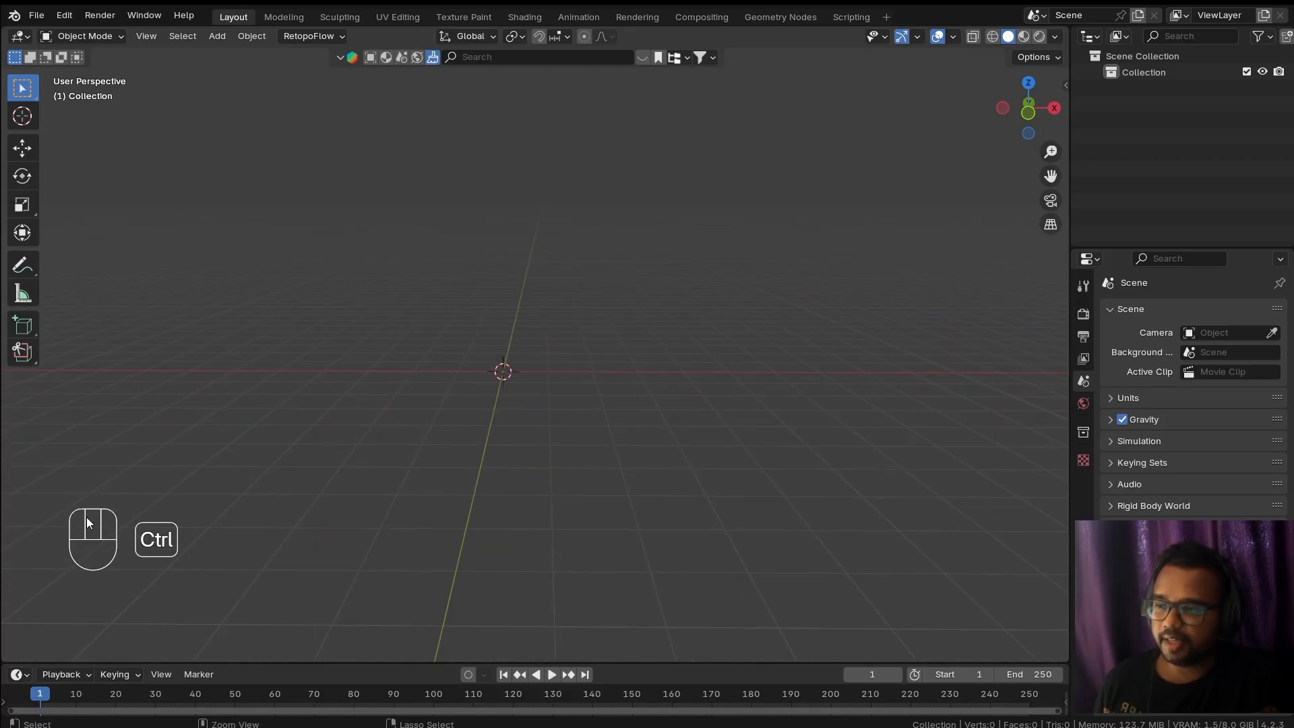
key(1)
key(2)
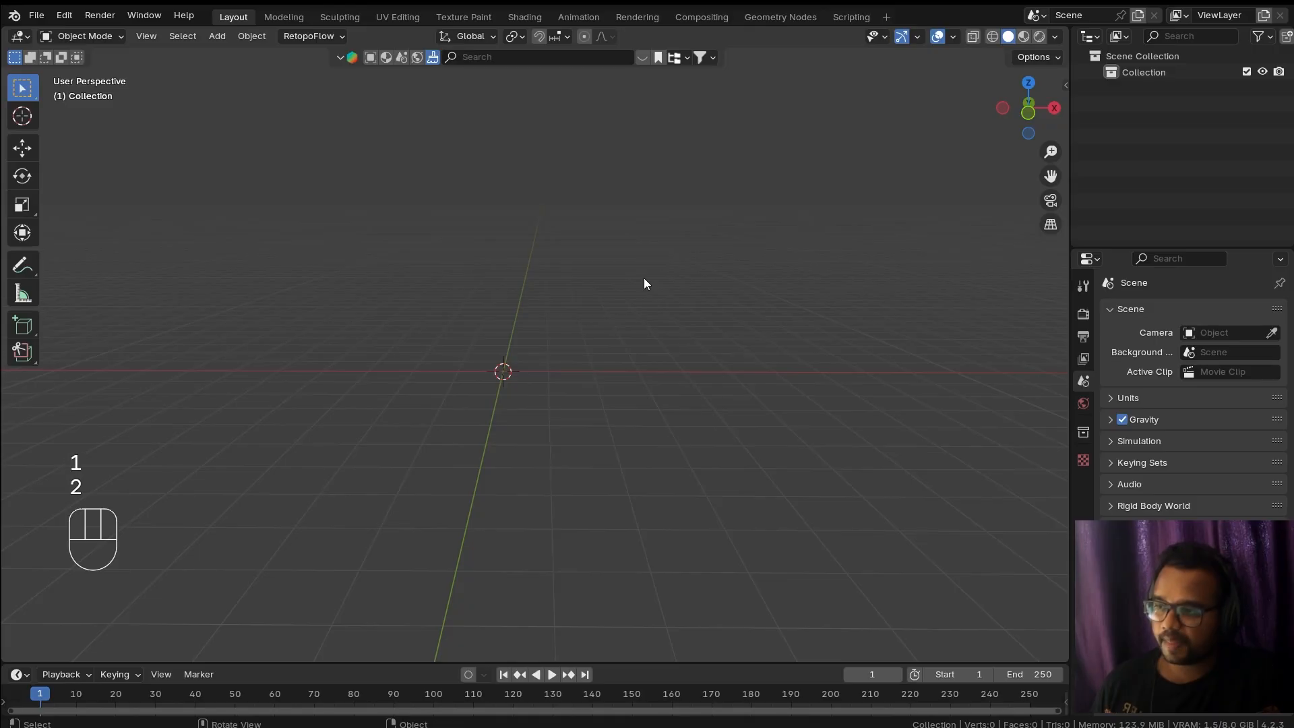
key(3)
key(w)
key(e)
key(q)
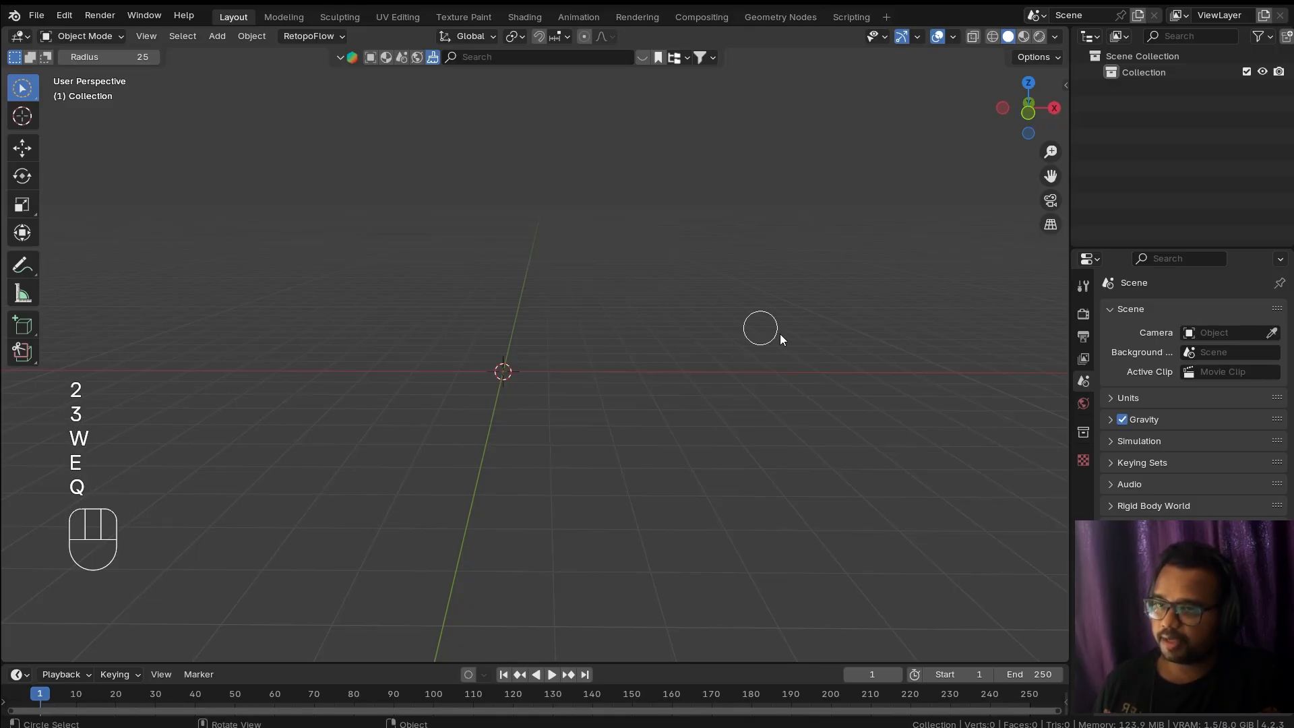
key(shift+a)
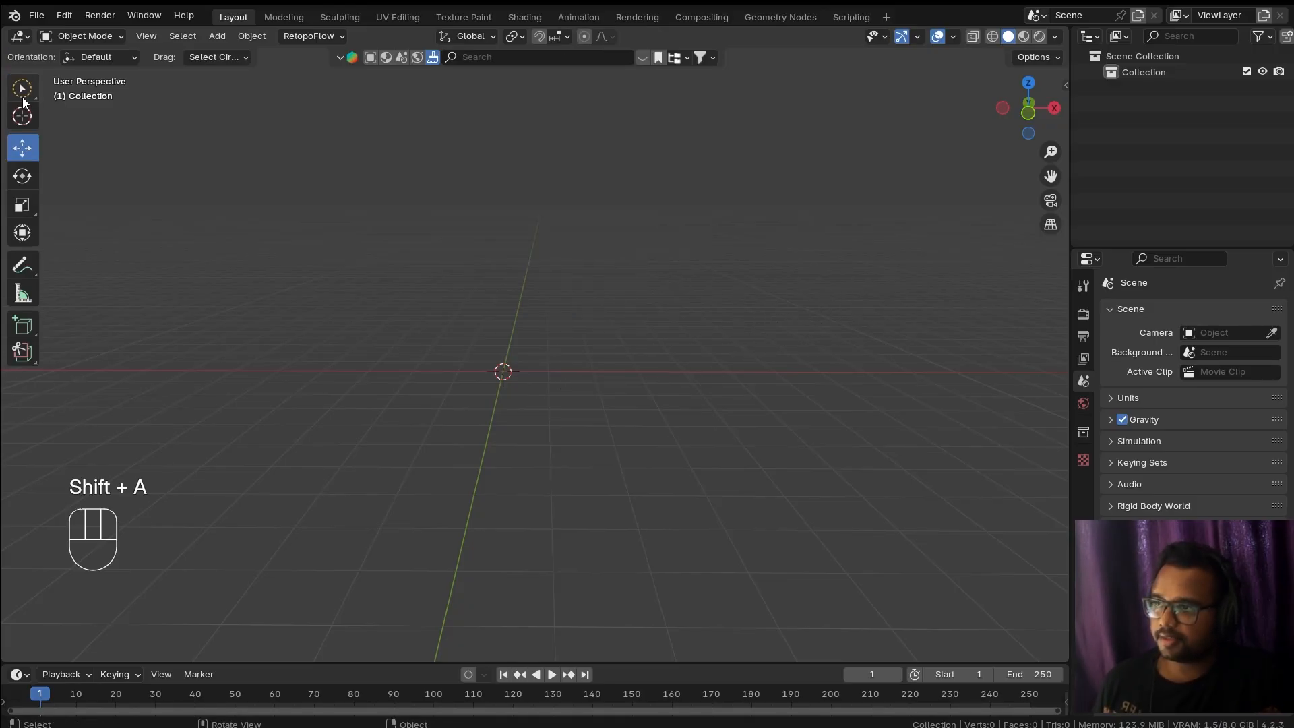
click(23, 93)
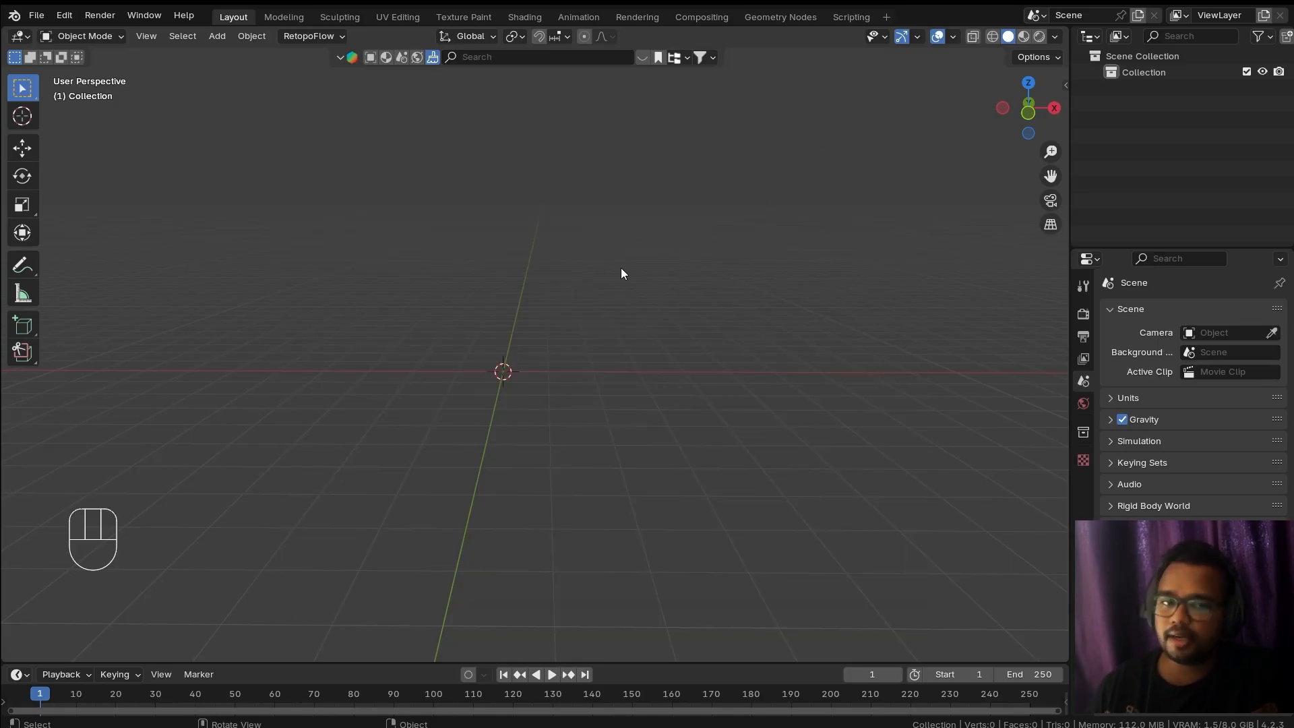
Step: Add a cube mesh at the world origin
shift+middle_drag(596, 277, 678, 339)
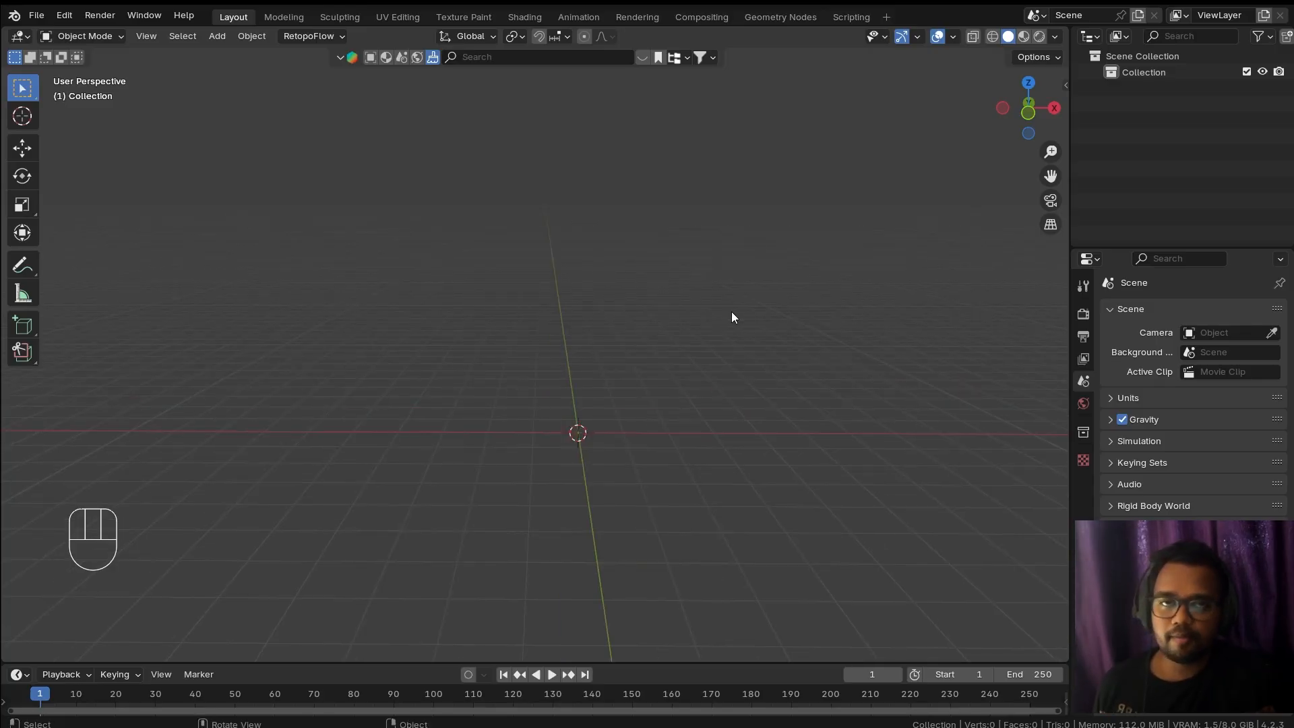
middle_drag(732, 317, 681, 332)
key(shift+a)
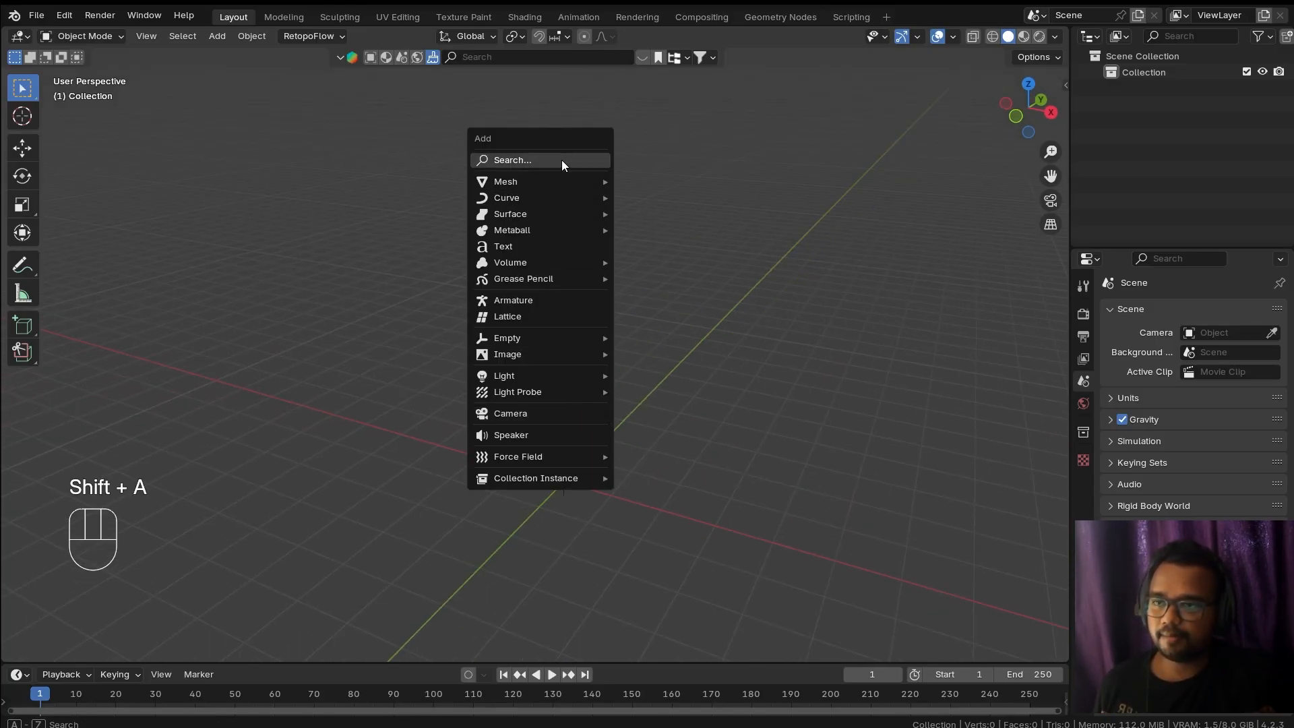
mouse_move(565, 181)
click(639, 193)
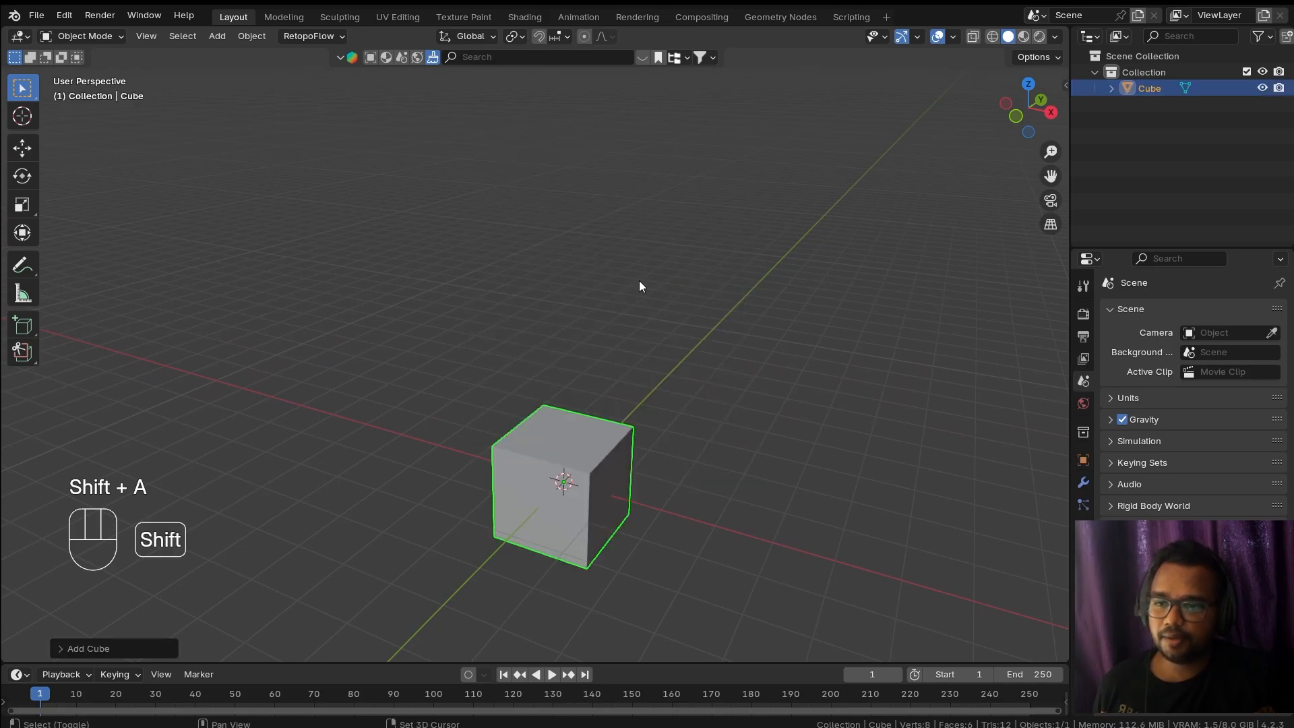
Step: Add a plane mesh at the world origin and scale it up into a wide floor around the cube
key(shift+a)
mouse_move(651, 280)
click(692, 282)
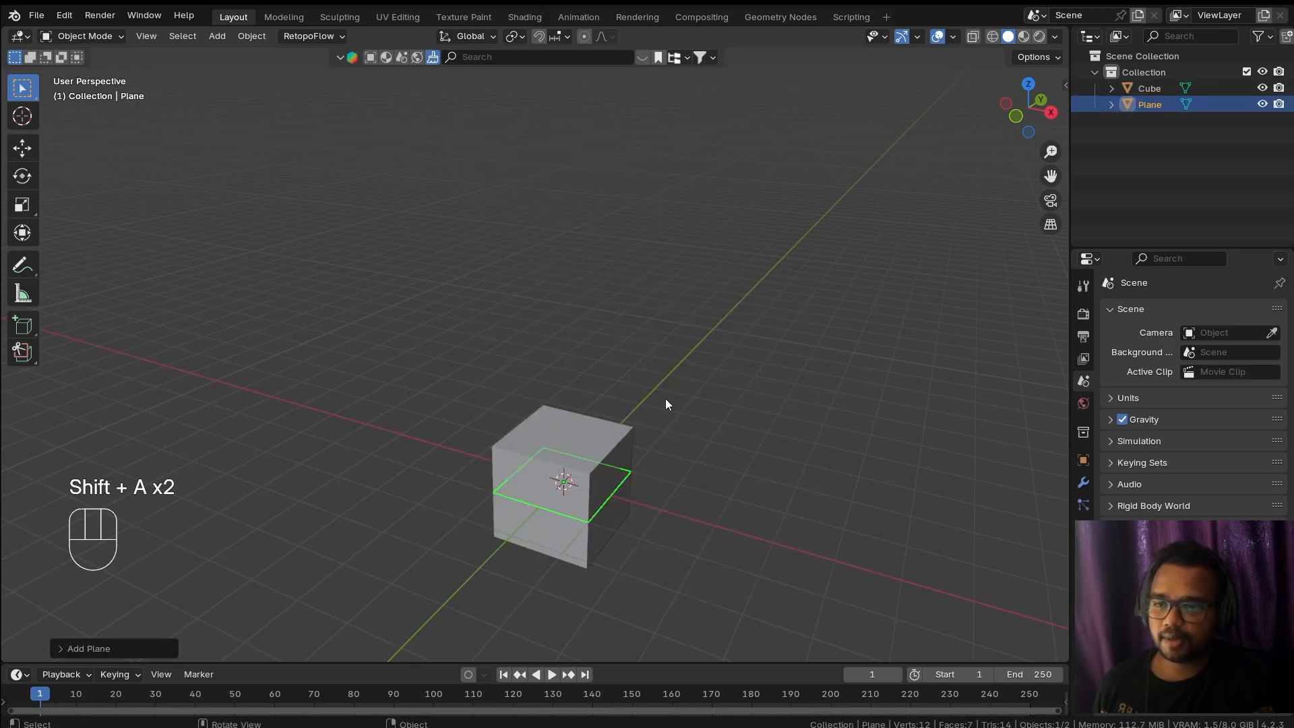
key(s)
click(431, 400)
Step: Add a point light and move it above the plane, off to one side of the cube
key(shift+a)
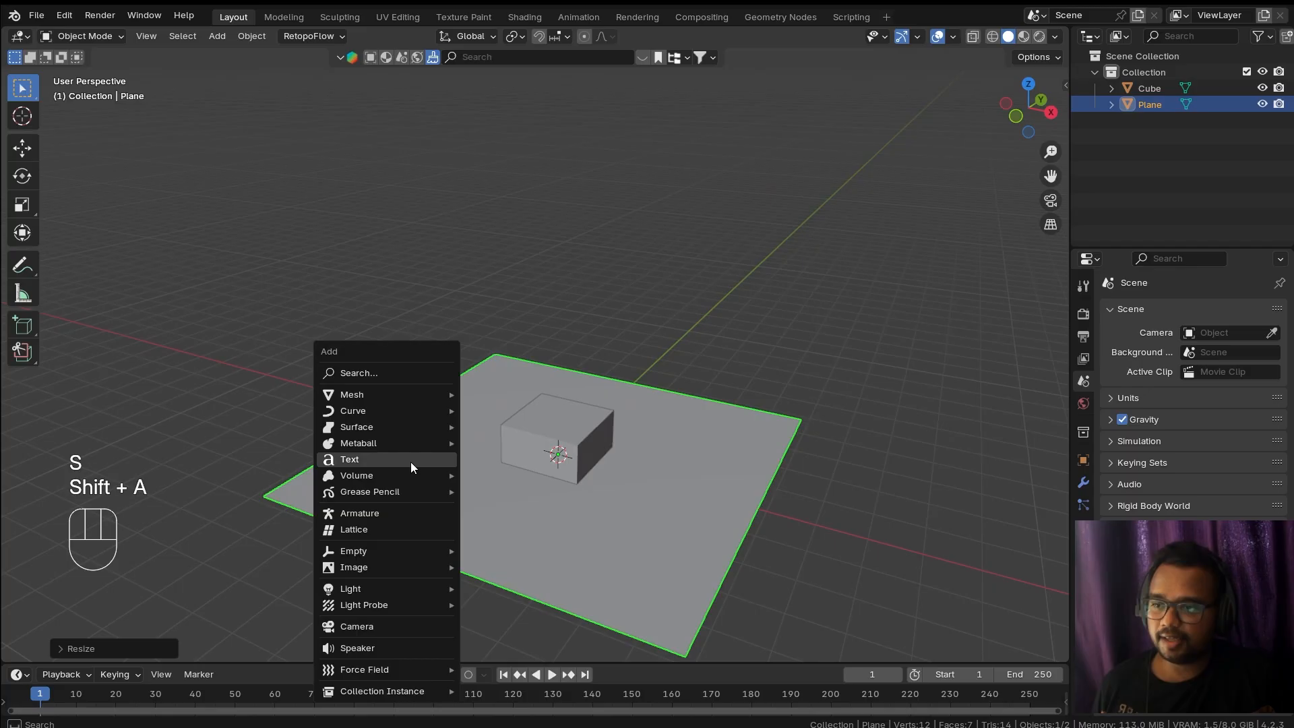
mouse_move(380, 591)
click(543, 592)
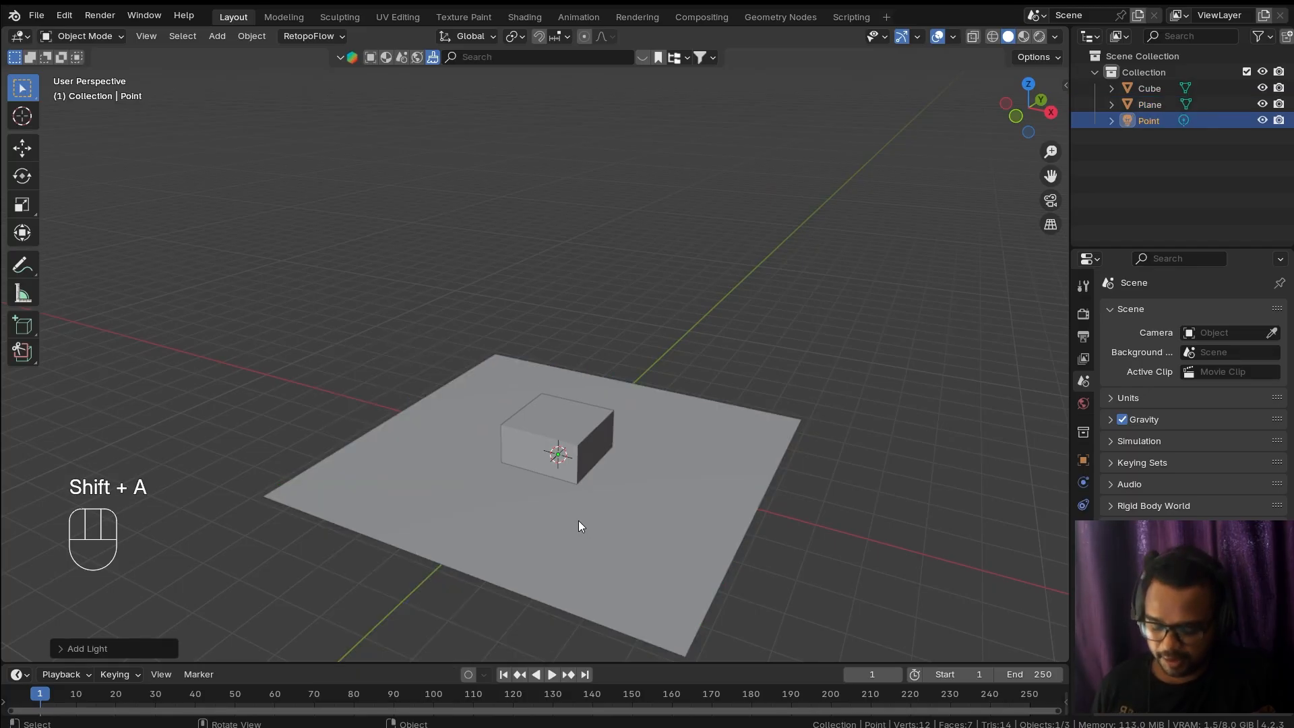
key(g)
click(746, 356)
Step: Add a camera and move it away from the origin to beside the plane
middle_drag(746, 356, 622, 377)
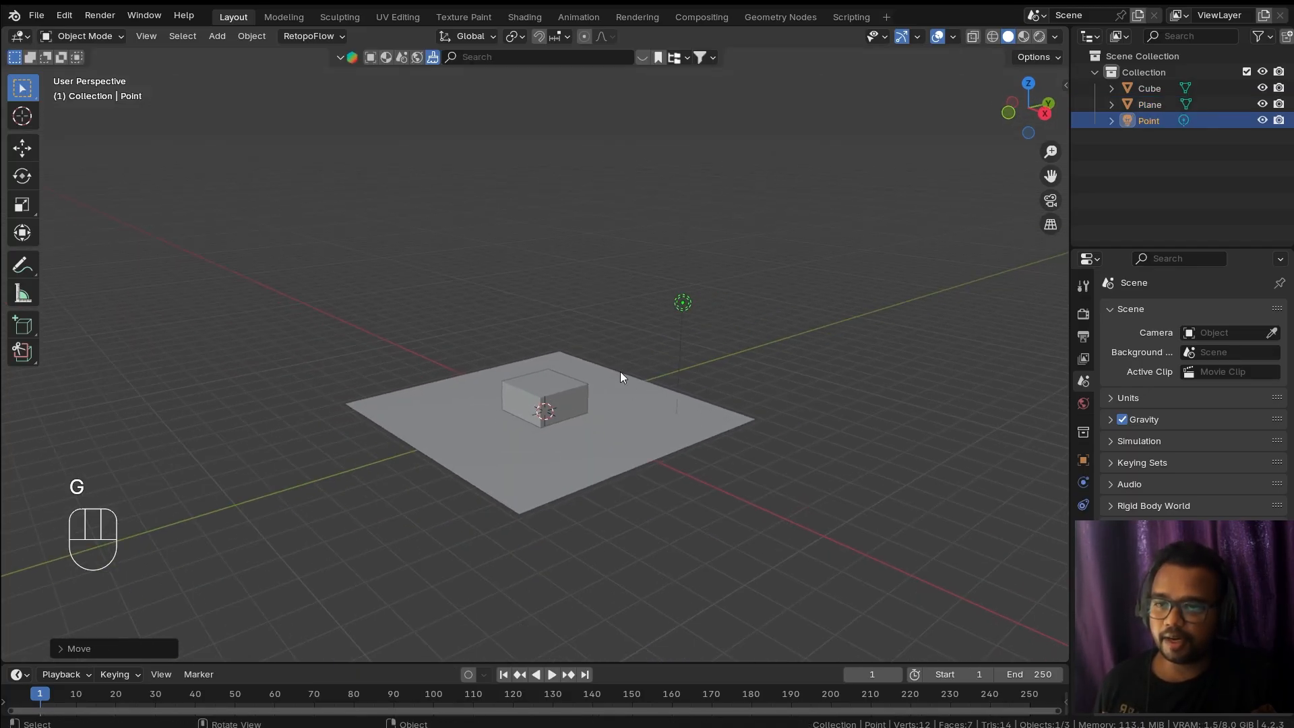
key(shift+a)
click(570, 399)
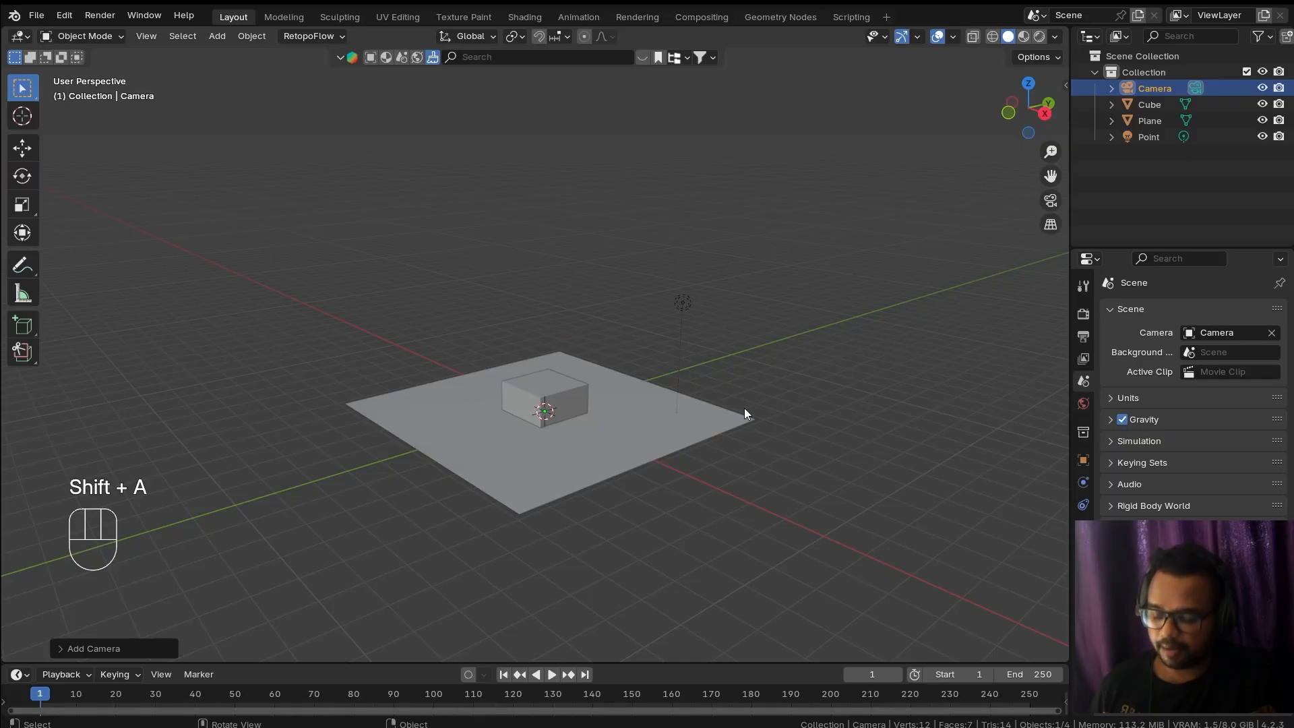
key(g)
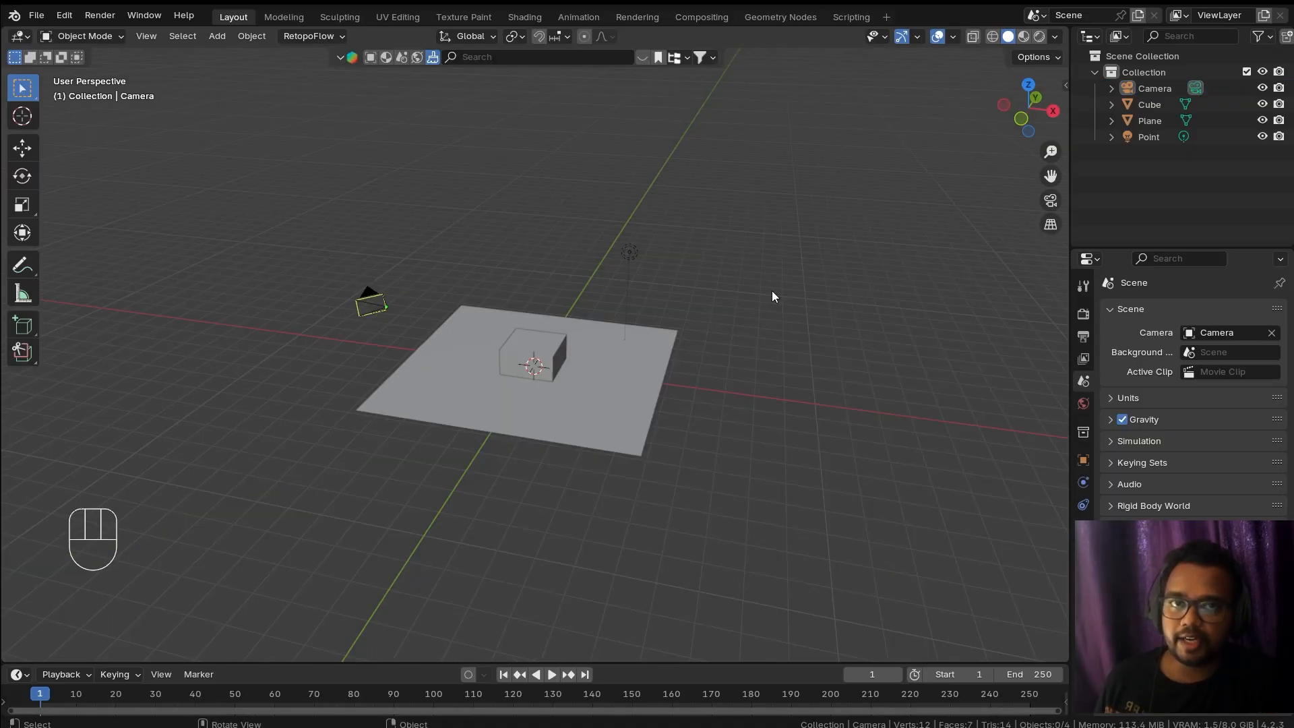
Step: Select all objects in the scene and delete them
key(a)
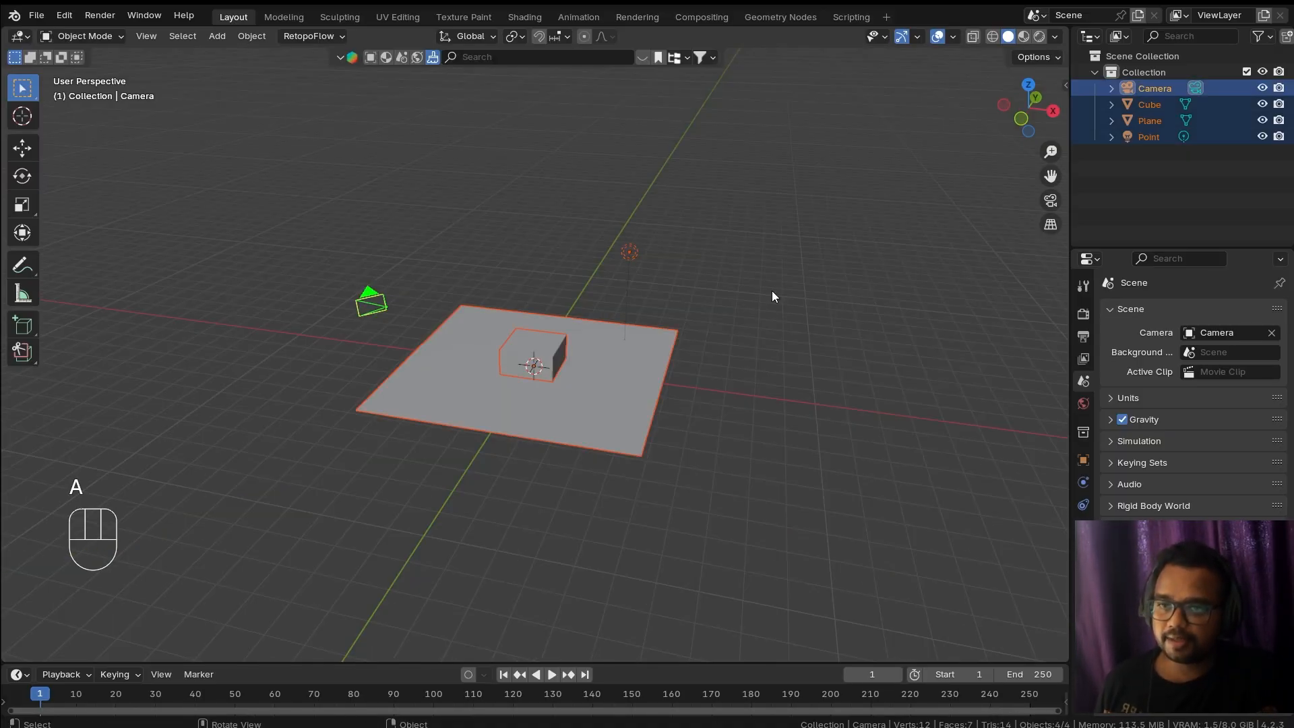
key(x)
click(773, 296)
middle_drag(618, 351, 664, 263)
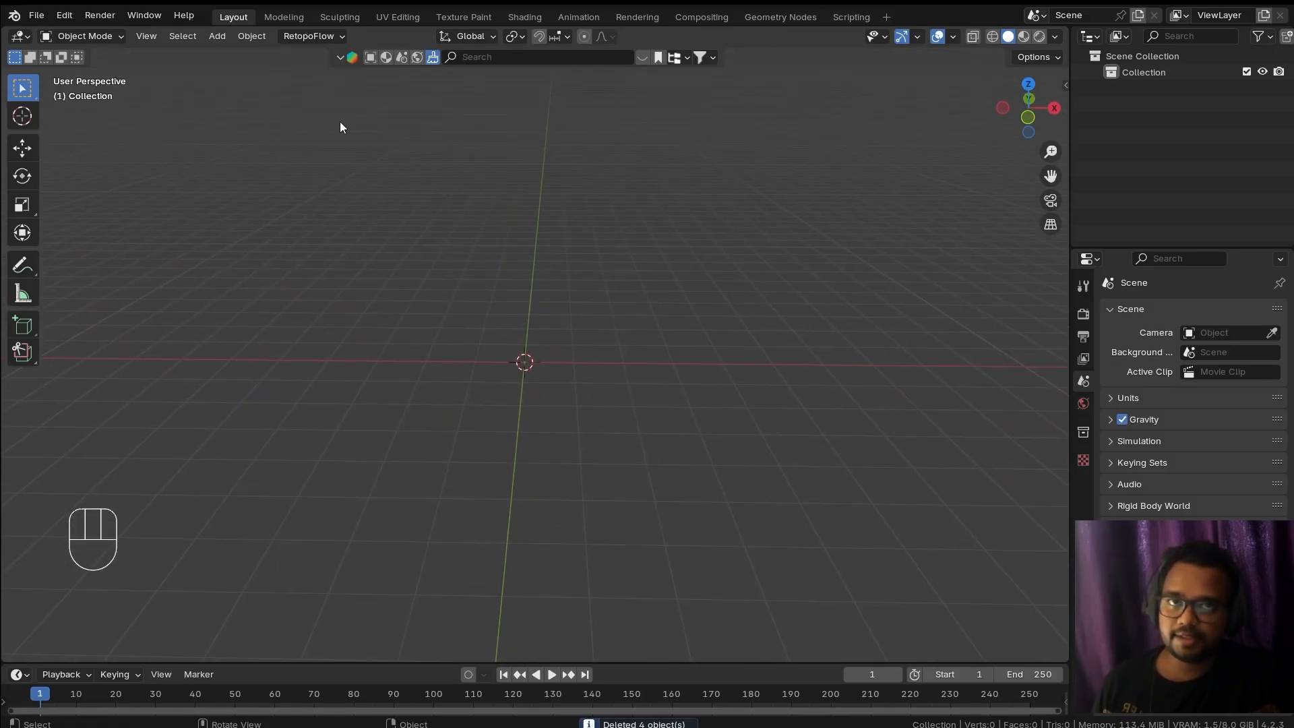
Step: Save the empty scene as the default startup file, overwriting the main startup file
click(37, 15)
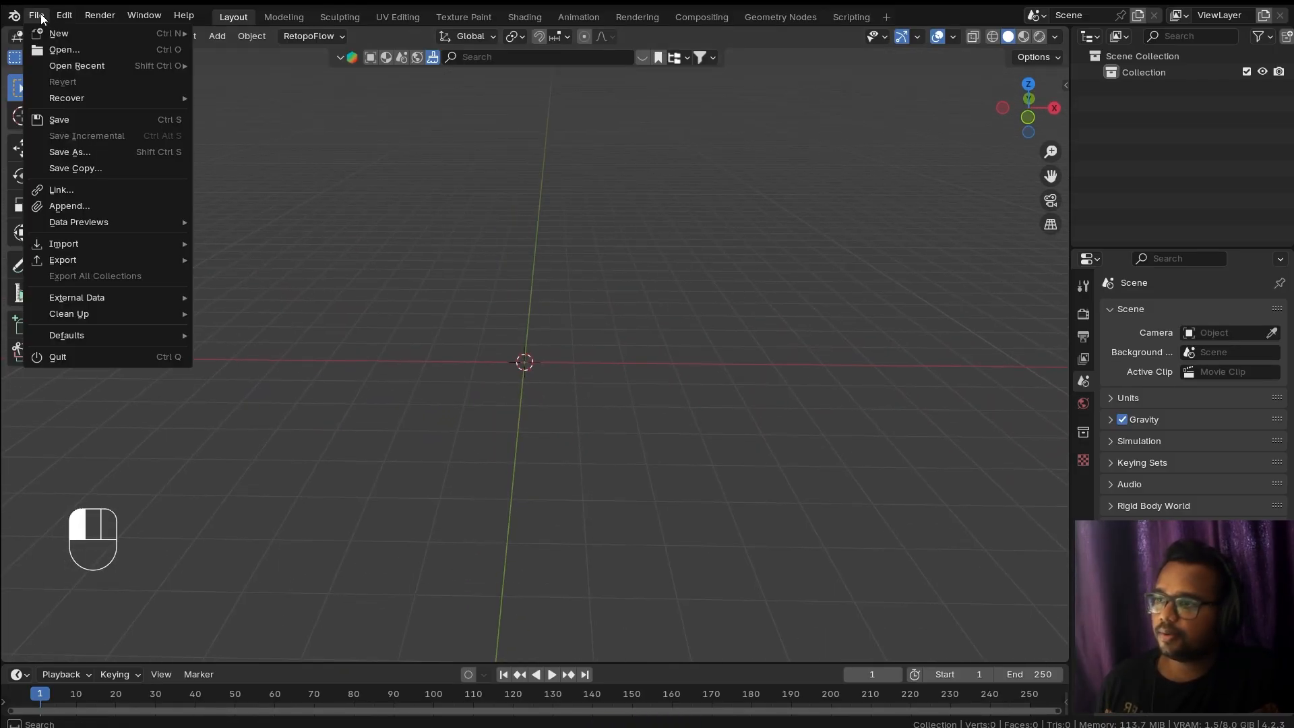
mouse_move(81, 341)
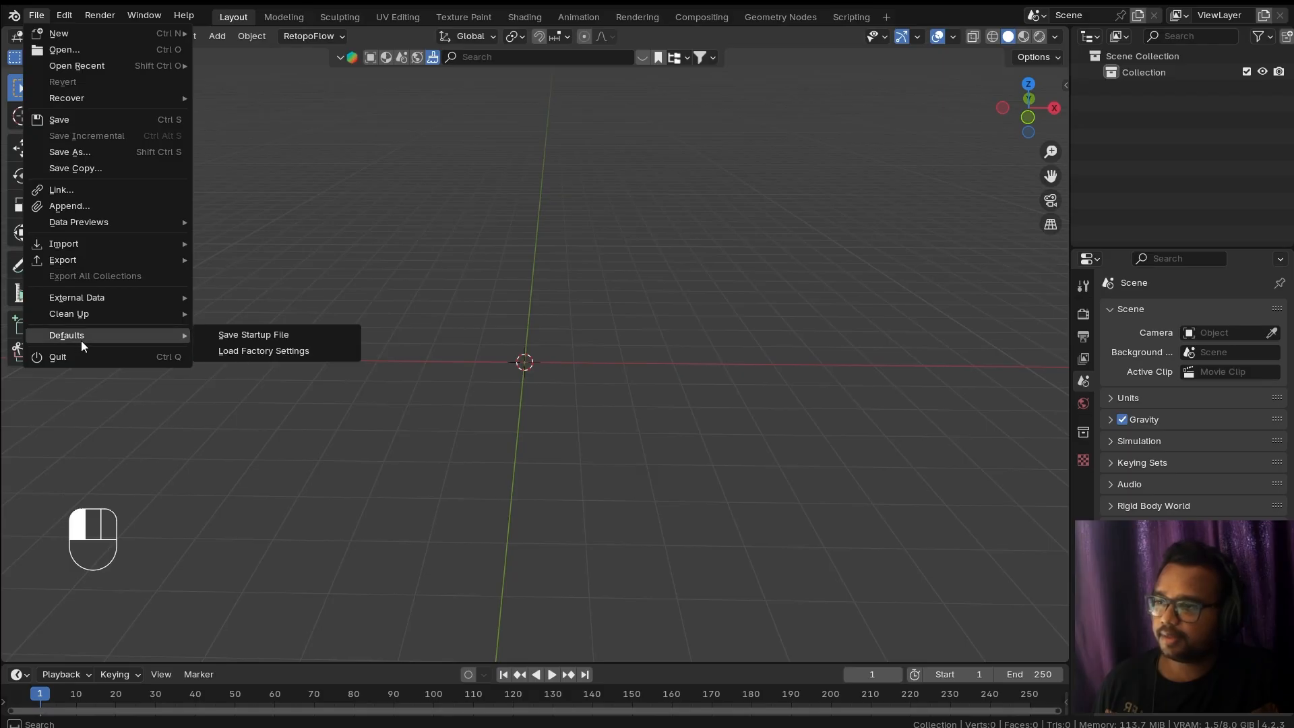
click(277, 335)
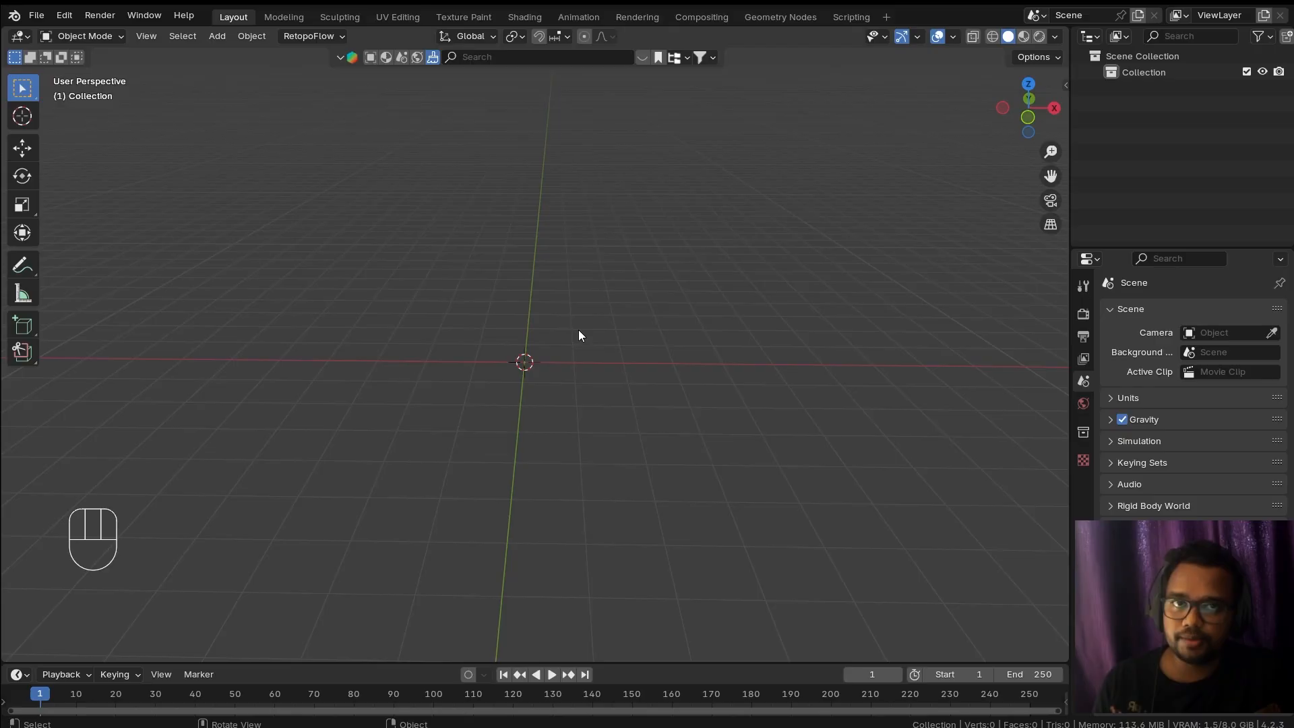
click(37, 16)
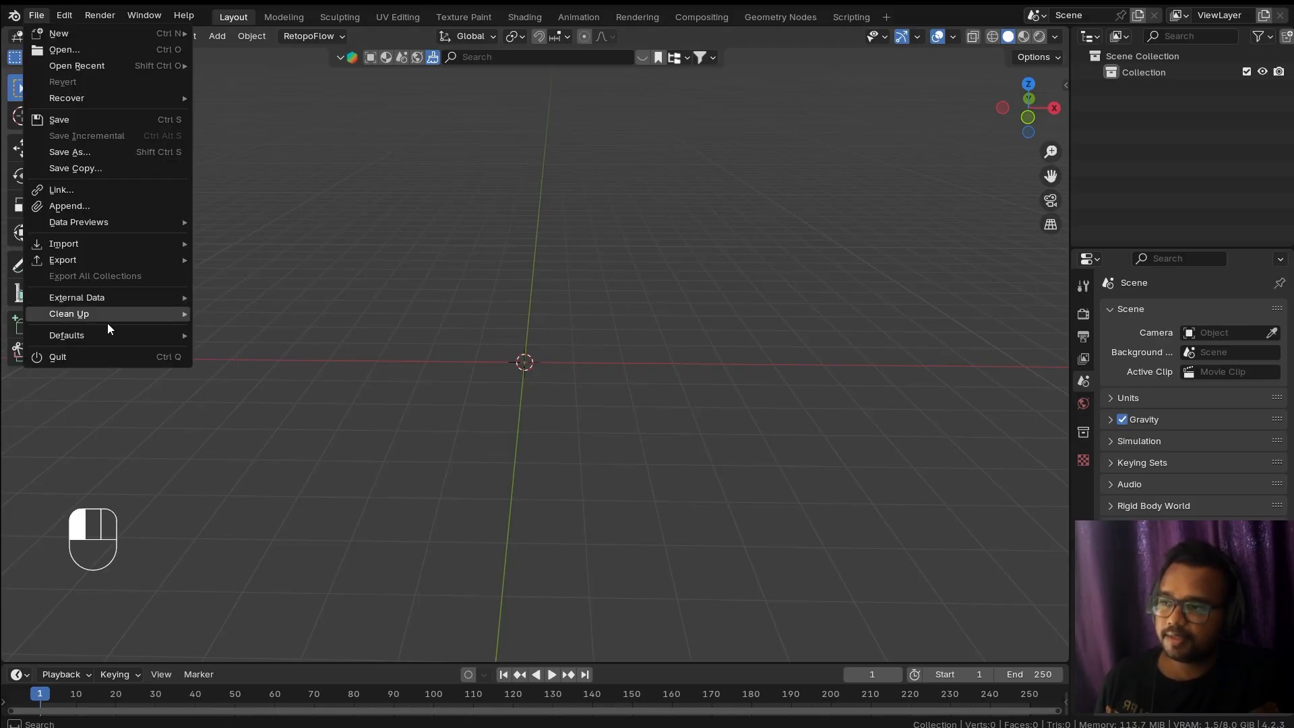
mouse_move(115, 333)
click(250, 336)
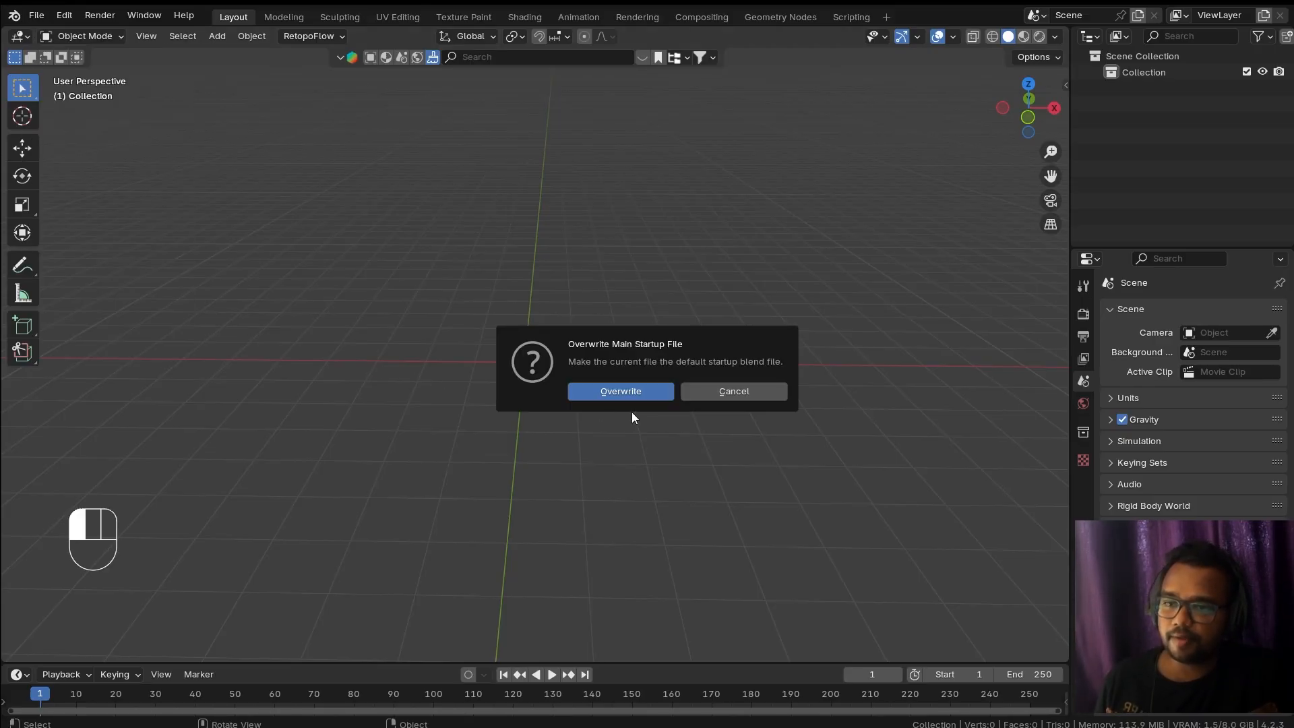
click(641, 393)
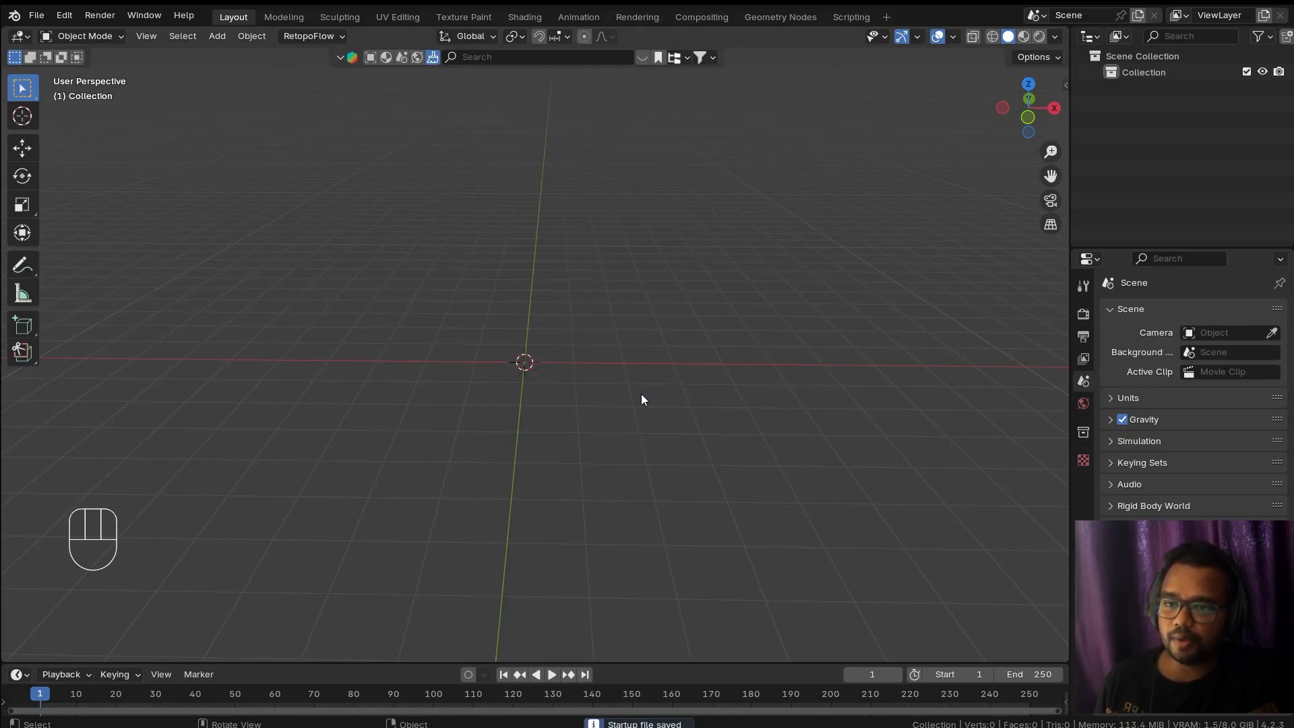
Step: Create a new General file without saving the changes to untitled.blend
click(33, 19)
mouse_move(39, 31)
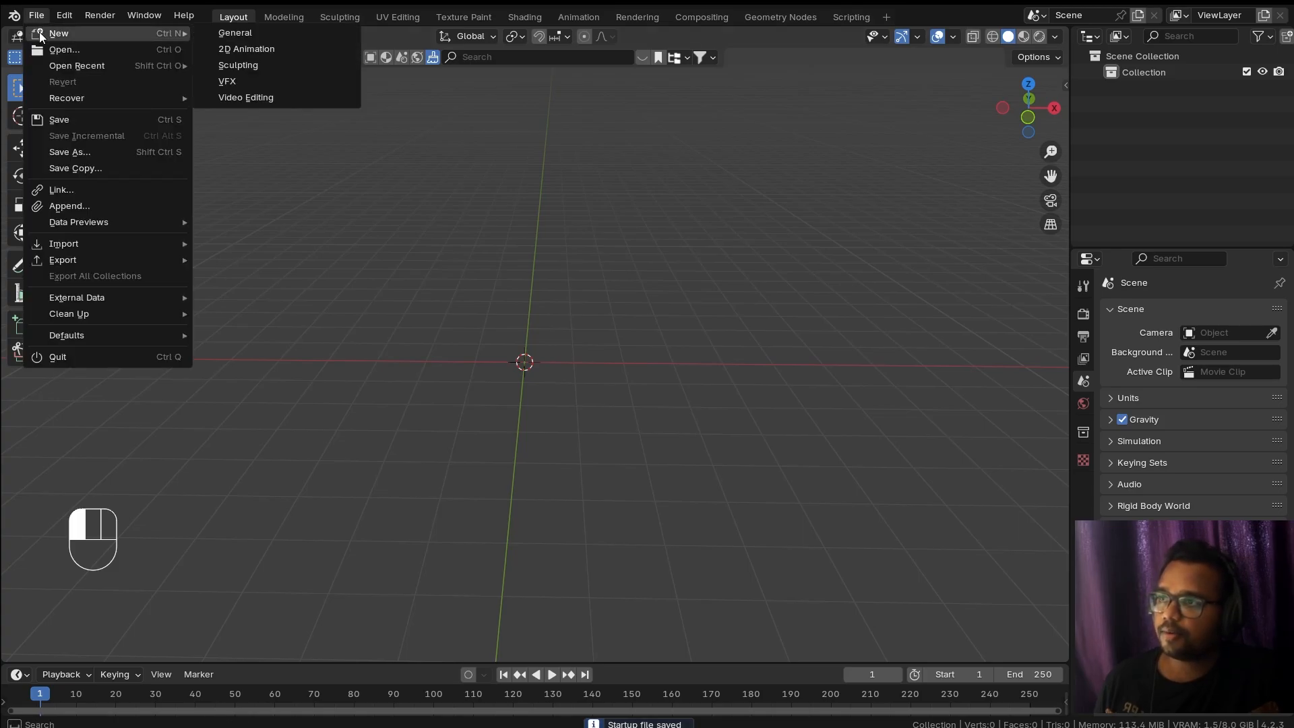
click(289, 32)
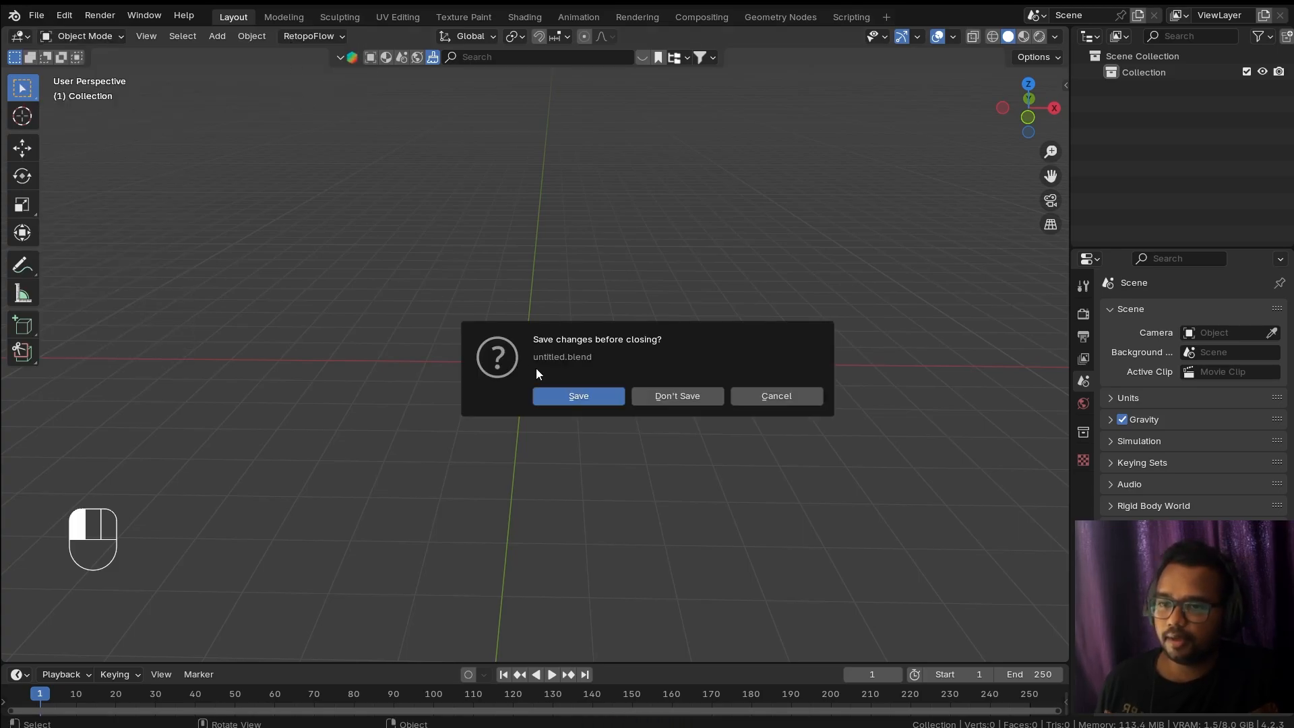
click(683, 398)
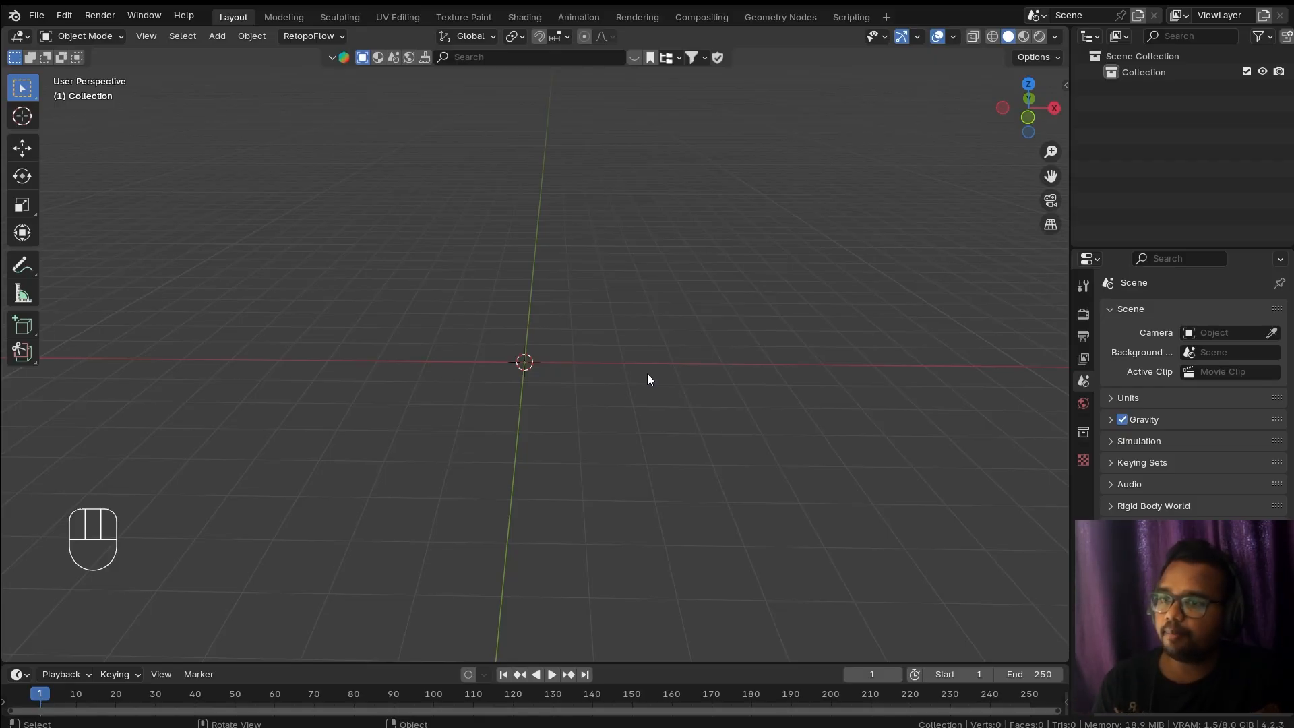
middle_drag(644, 376, 690, 329)
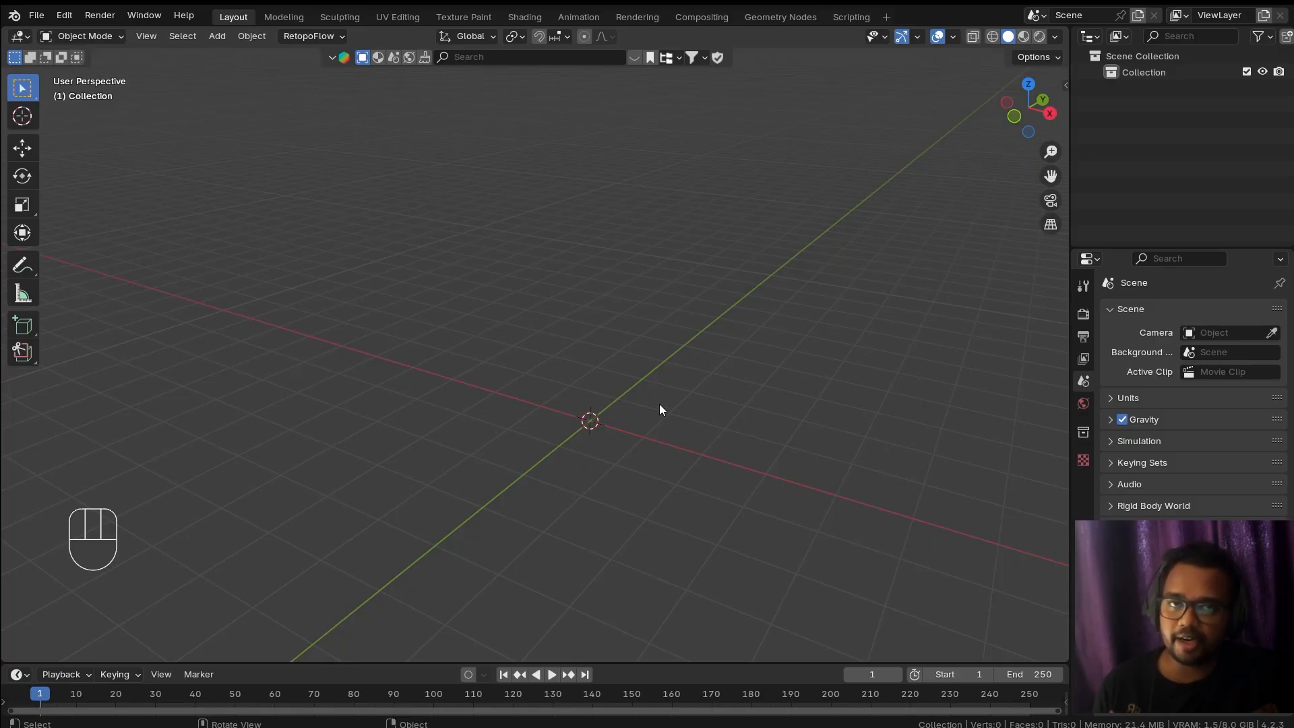
ctrl+middle_drag(658, 403, 588, 367)
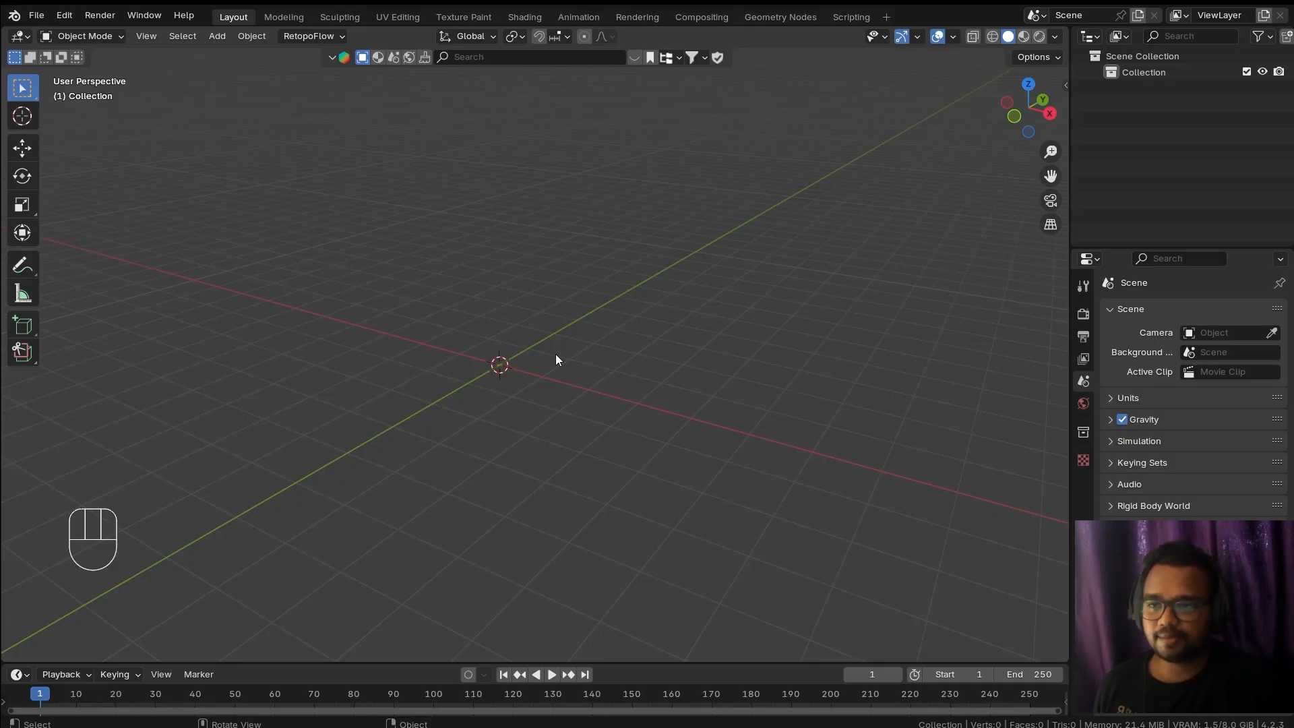
key(ctrl)
middle_drag(596, 379, 614, 356)
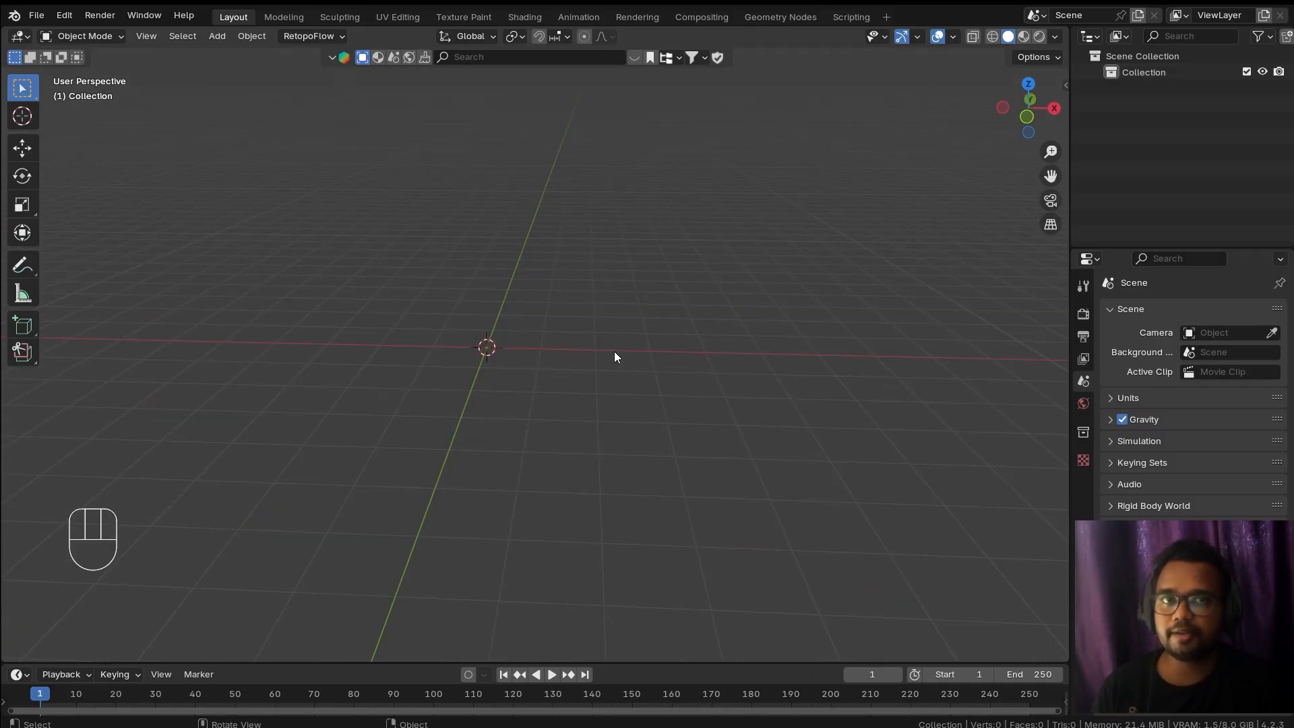